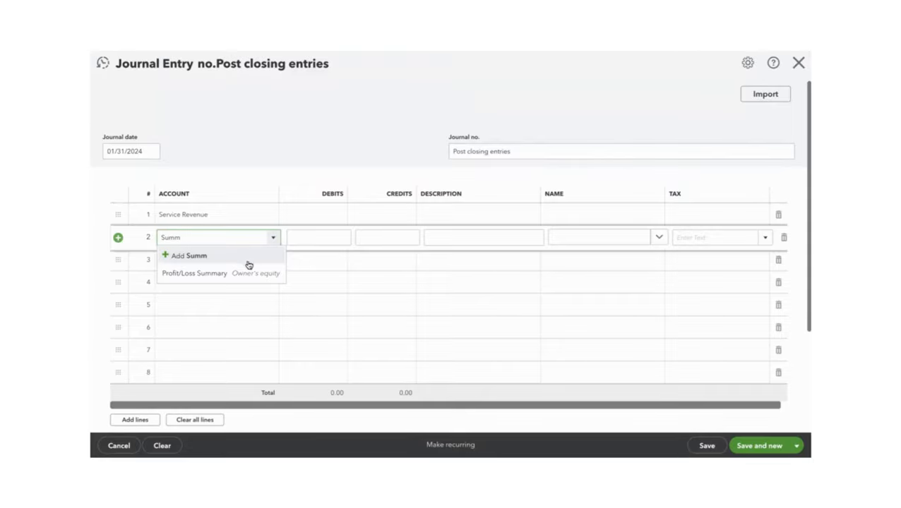
Set the line 2 account to Profit/Loss Summary and enter a 6,800 debit for Service Revenue on line 1
{"action": "left_click", "coordinate": [230, 274]}
{"action": "left_click", "coordinate": [334, 219]}
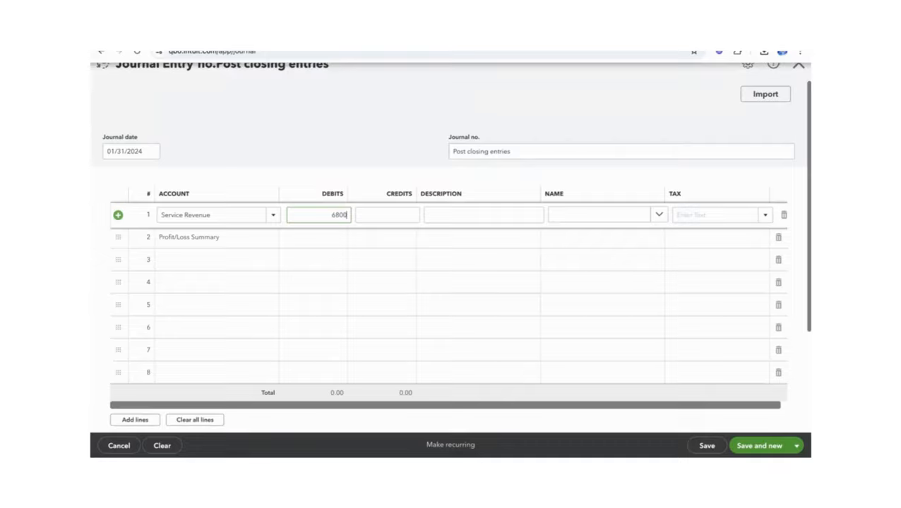
{"action": "left_click", "coordinate": [123, 53]}
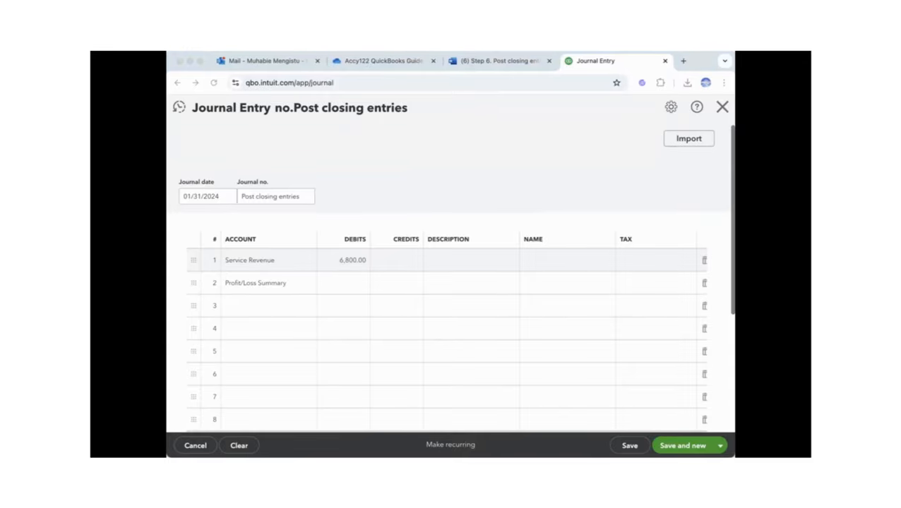
{"action": "left_click", "coordinate": [595, 170]}
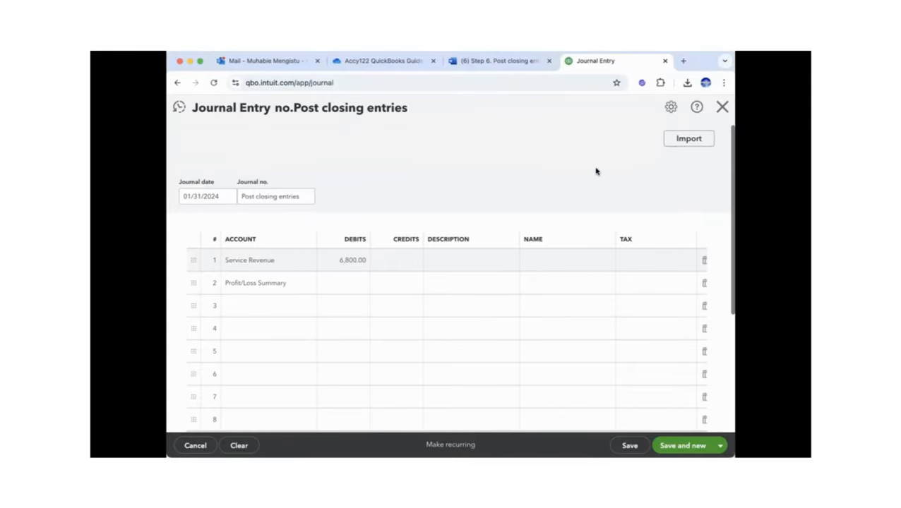
Enter a 6,800 credit for Profit/Loss Summary on line 2
{"action": "left_click", "coordinate": [392, 282]}
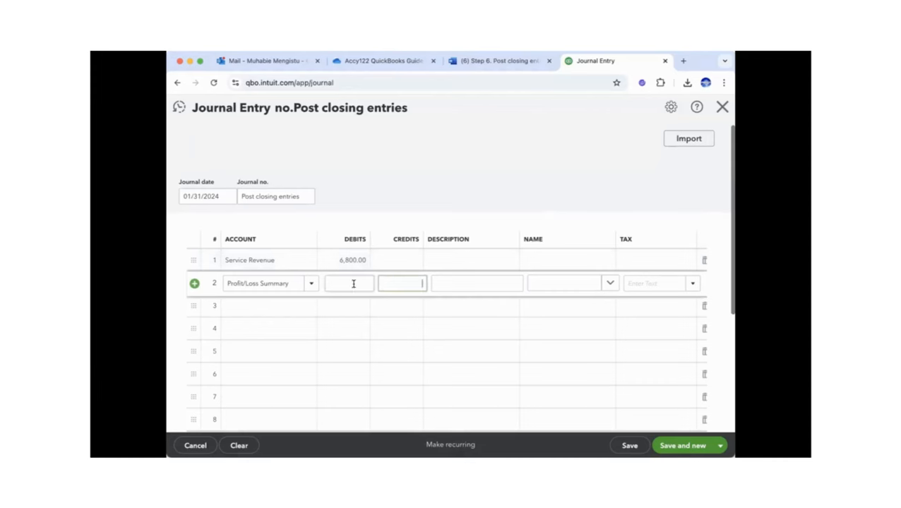
{"action": "type", "text": "6800"}
{"action": "left_click", "coordinate": [332, 346]}
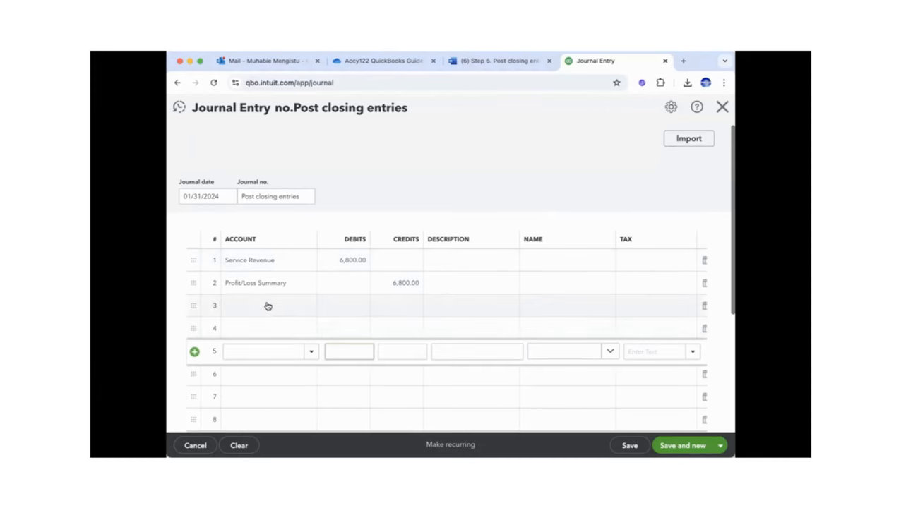
Set the account on line 3 of the journal entry to Profit/Loss Summary
{"action": "left_click", "coordinate": [265, 305]}
{"action": "type", "text": "Pr"}
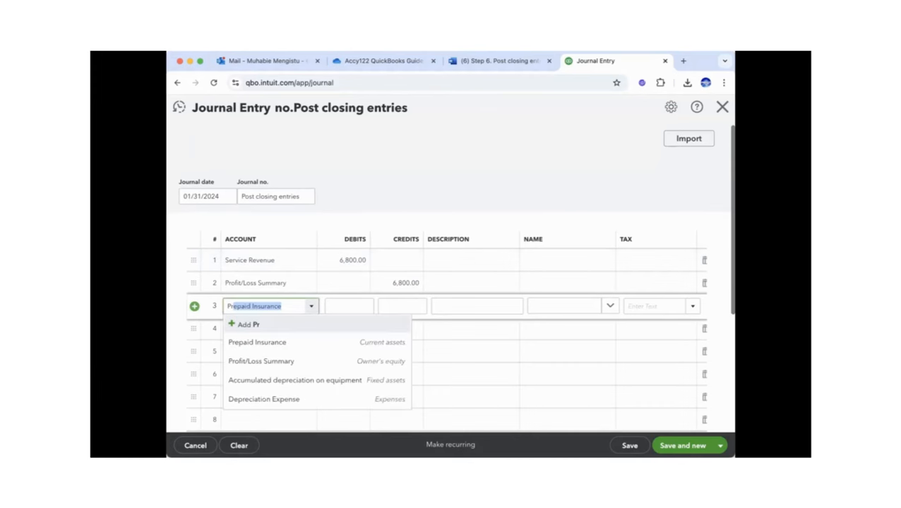
{"action": "key", "text": "BackSpace"}
{"action": "key", "text": "BackSpace"}
{"action": "key", "text": "BackSpace"}
{"action": "type", "text": "Summ"}
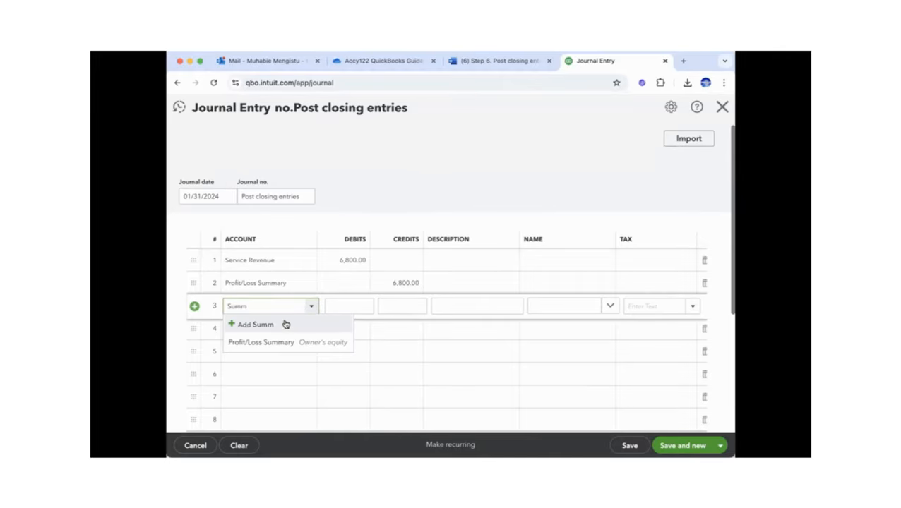
{"action": "left_click", "coordinate": [281, 343]}
Set the line 4 account to Insurance Expense and the line 5 account to Interest expense
{"action": "left_click", "coordinate": [296, 328]}
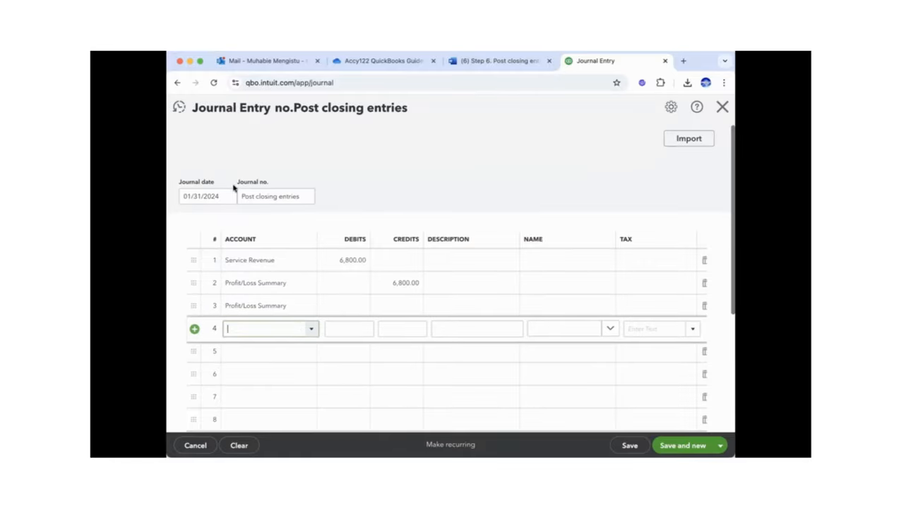
{"action": "type", "text": "Interest Payable"}
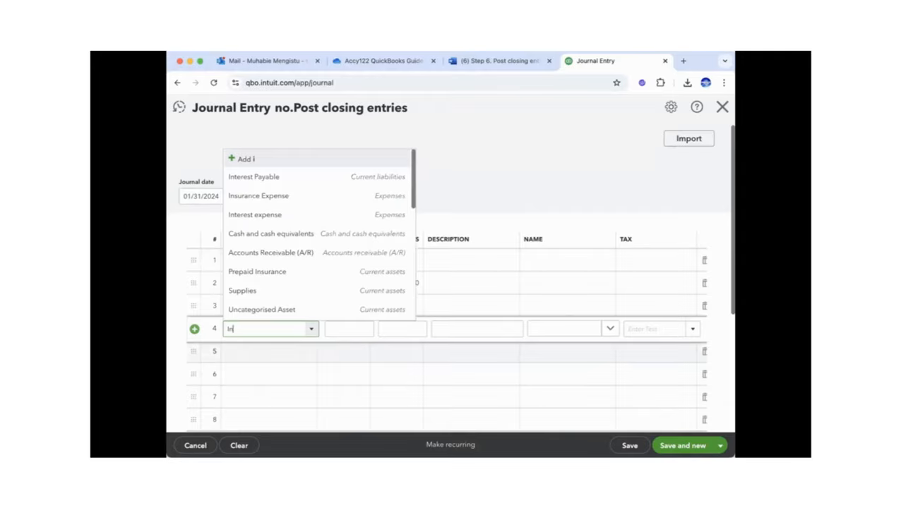
{"action": "left_click", "coordinate": [268, 196]}
{"action": "left_click", "coordinate": [259, 348]}
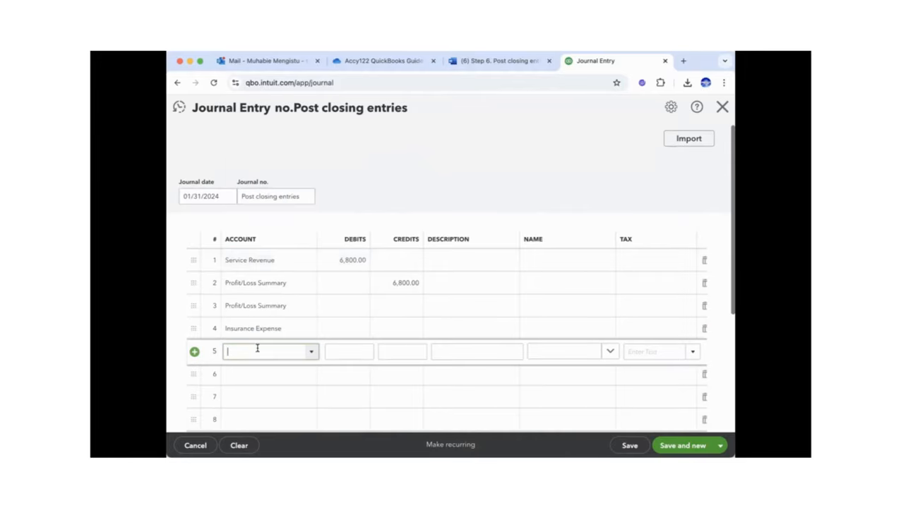
{"action": "type", "text": "Int"}
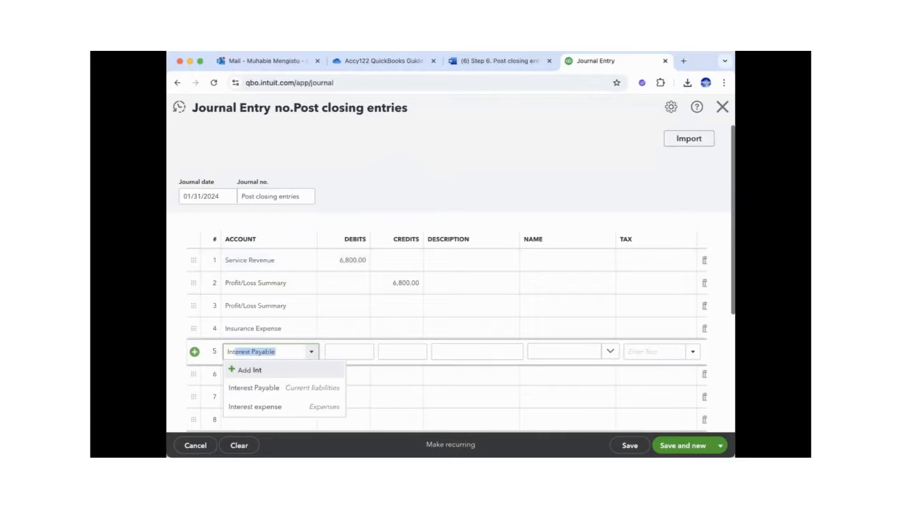
{"action": "left_click", "coordinate": [257, 406]}
Set the line 6 account to Depreciation Expense and the line 7 account to Rent Expense
{"action": "left_click", "coordinate": [263, 375]}
{"action": "type", "text": "Depreciation Expense"}
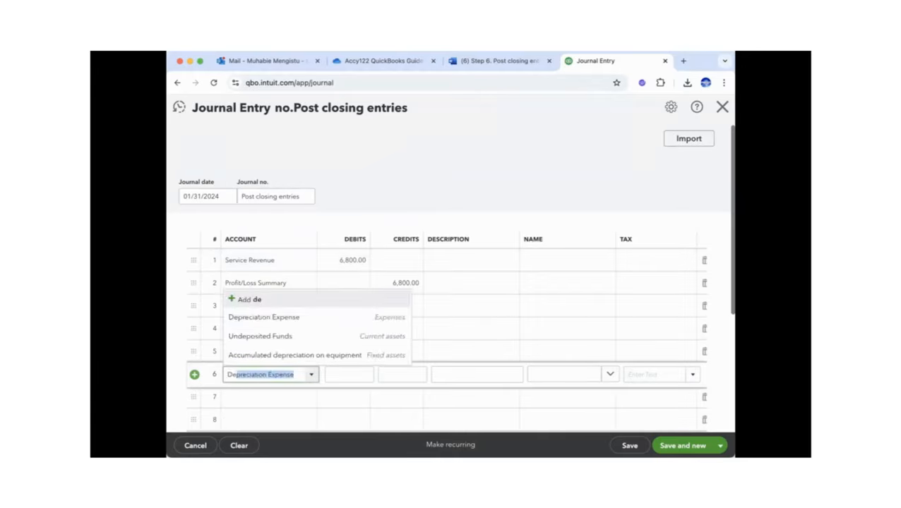
{"action": "key", "text": "Return"}
{"action": "left_click", "coordinate": [239, 397]}
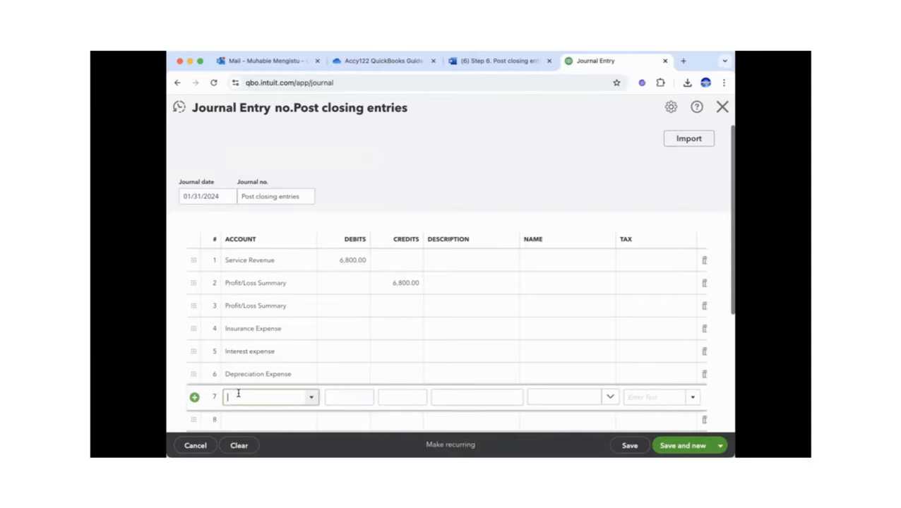
{"action": "type", "text": "Rent Expense"}
{"action": "key", "text": "Return"}
Set the line 8 account to Salaries Expense and the line 9 account to Supplies Expense
{"action": "left_click", "coordinate": [240, 419]}
{"action": "type", "text": "sa"}
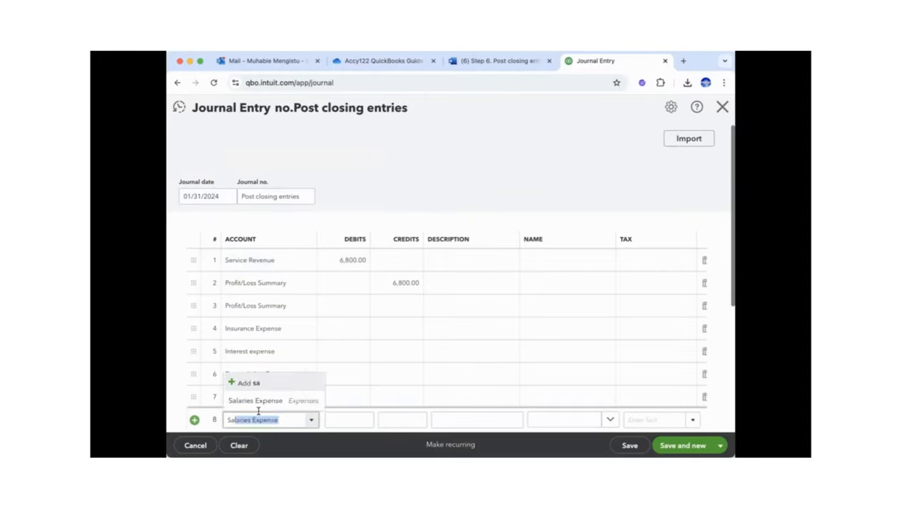
{"action": "key", "text": "Return"}
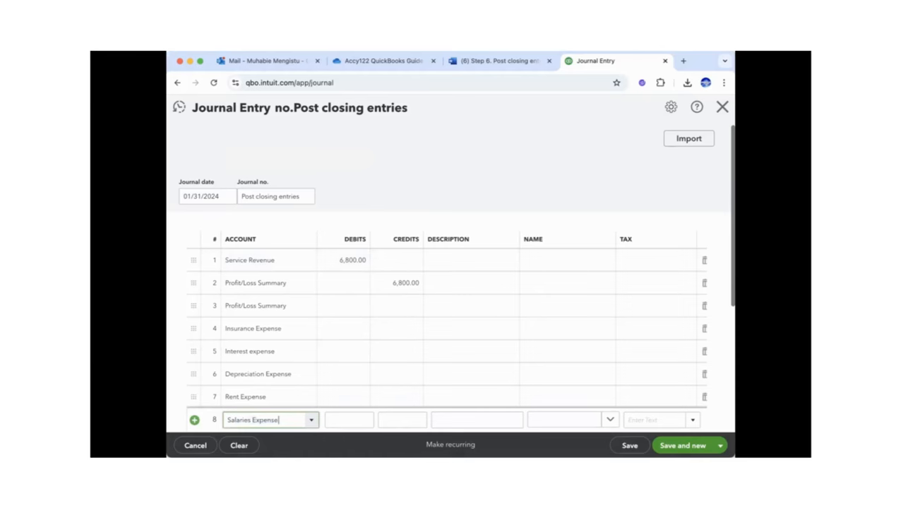
{"action": "left_click", "coordinate": [729, 260]}
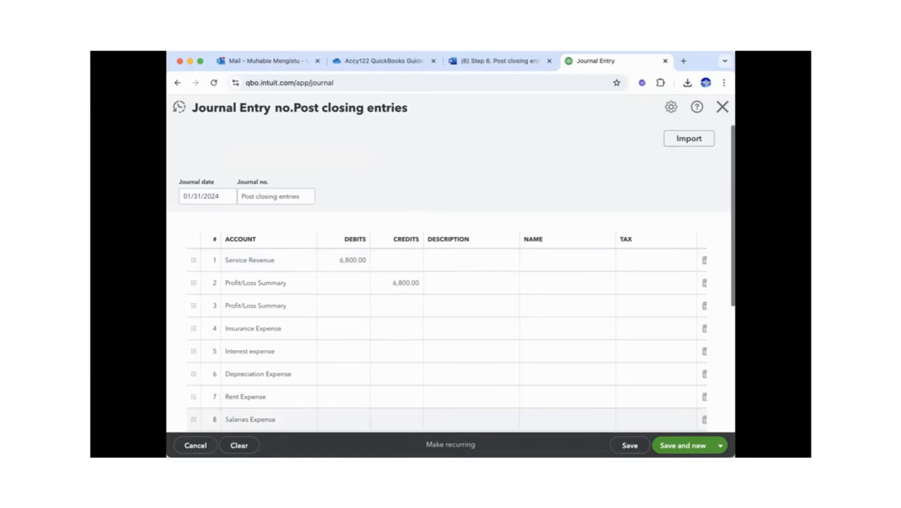
{"action": "left_click_drag", "start_coordinate": [731, 267], "coordinate": [726, 302]}
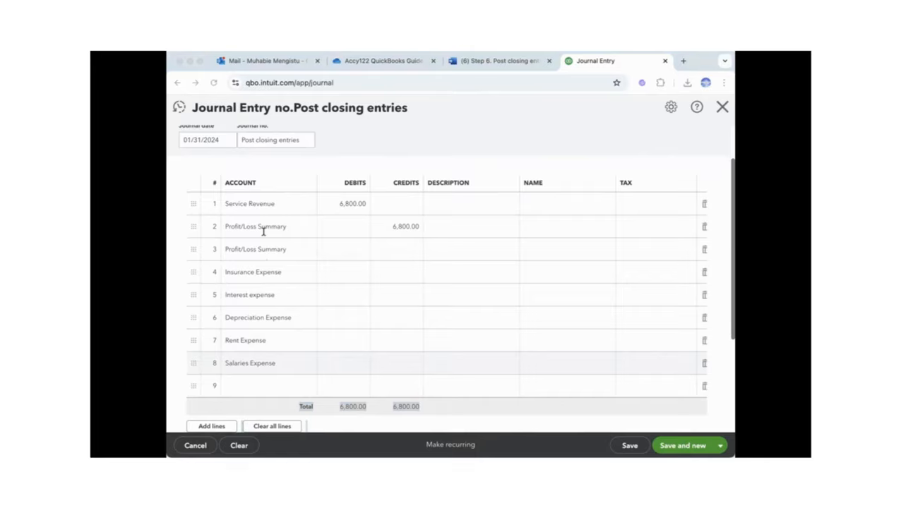
{"action": "left_click", "coordinate": [263, 385]}
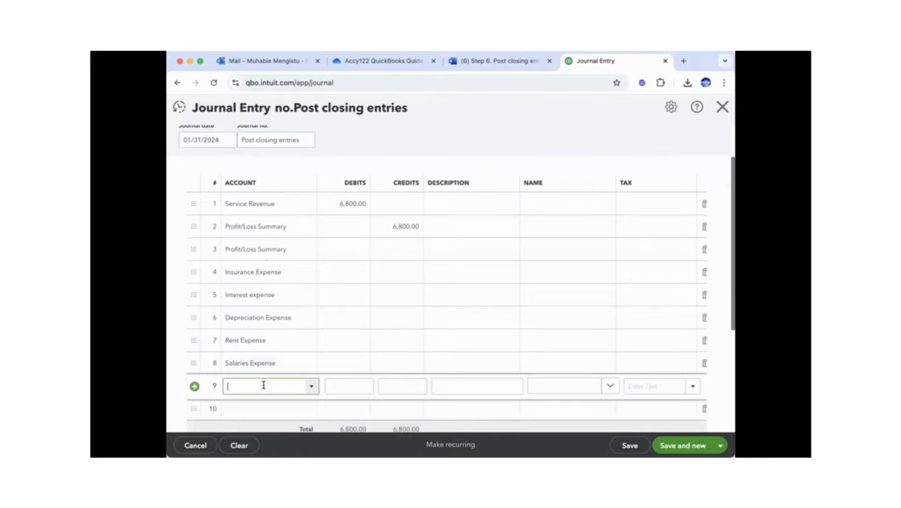
{"action": "type", "text": "Supplies"}
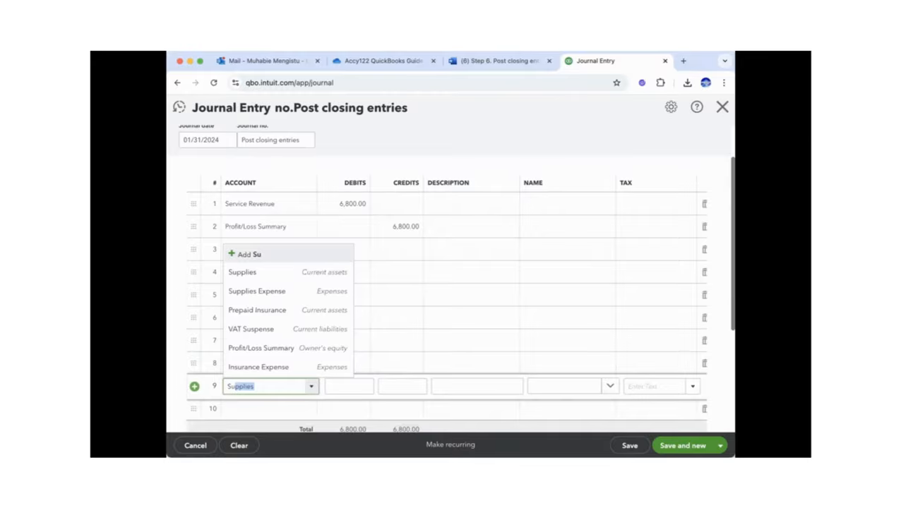
{"action": "left_click", "coordinate": [271, 292]}
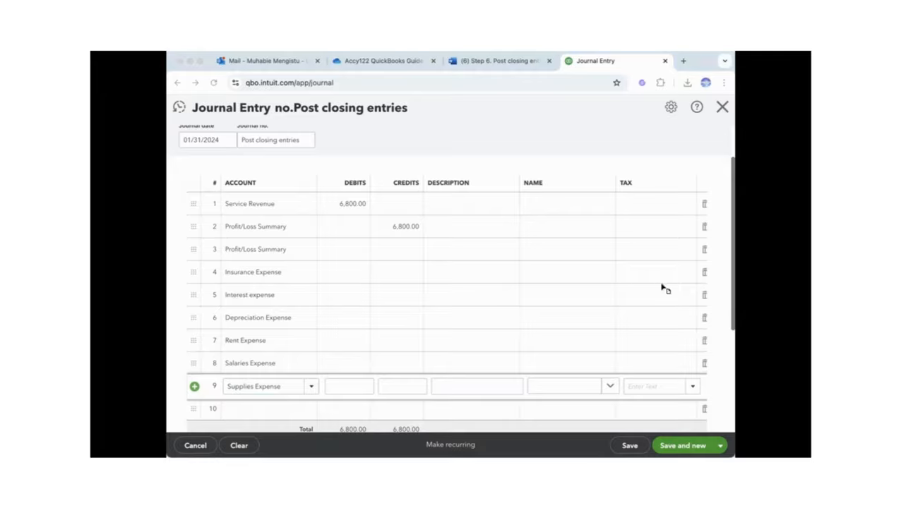
Enter a credit of 283 for Salaries Expense on line 8
{"action": "left_click", "coordinate": [611, 443]}
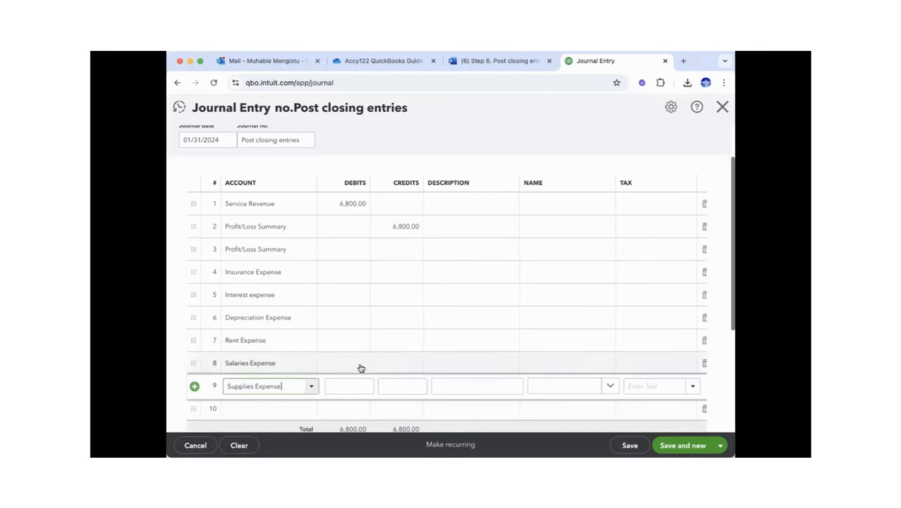
{"action": "left_click", "coordinate": [393, 360]}
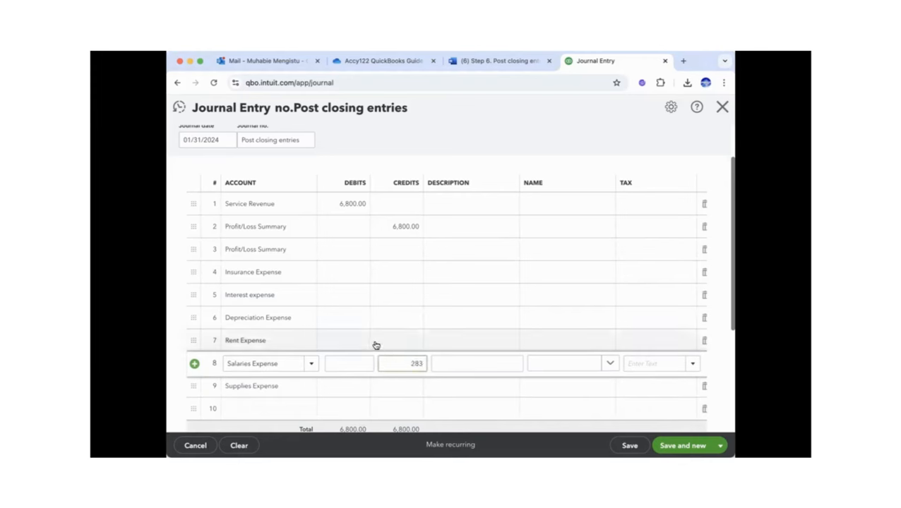
{"action": "left_click", "coordinate": [399, 341]}
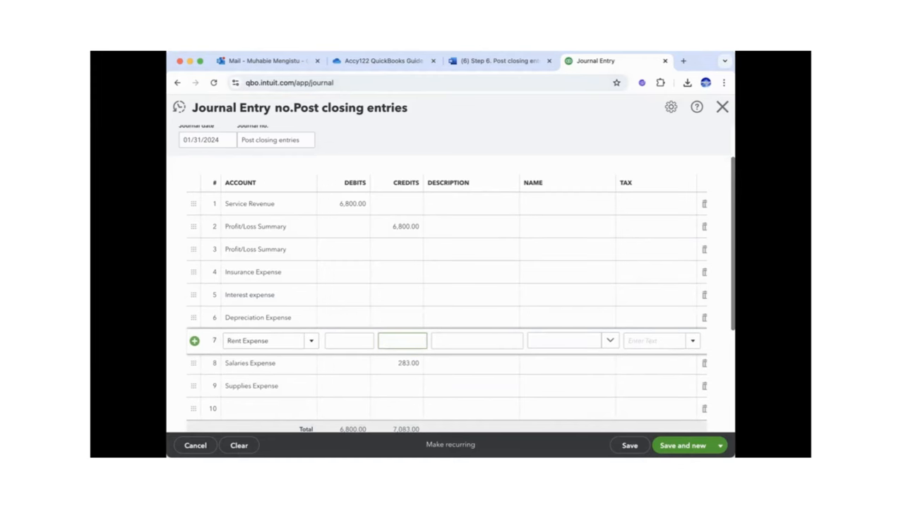
{"action": "left_click", "coordinate": [439, 46]}
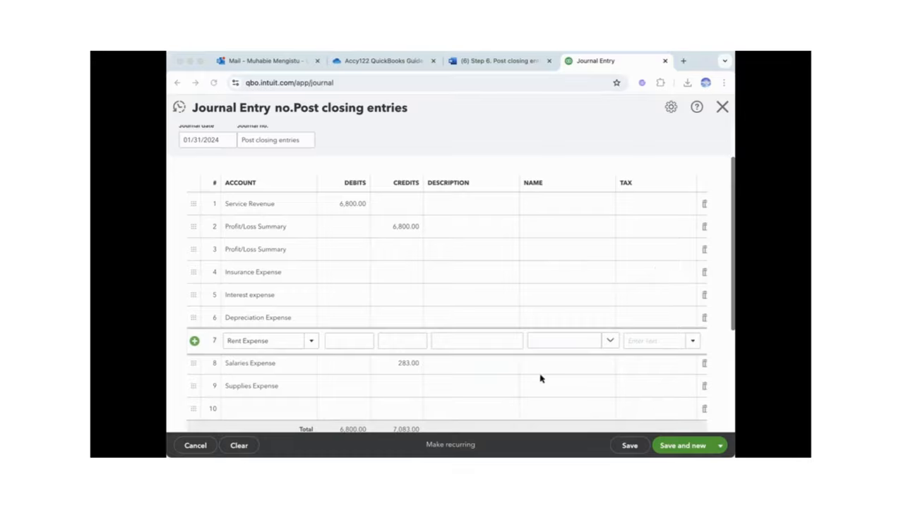
{"action": "key", "text": "super+Tab"}
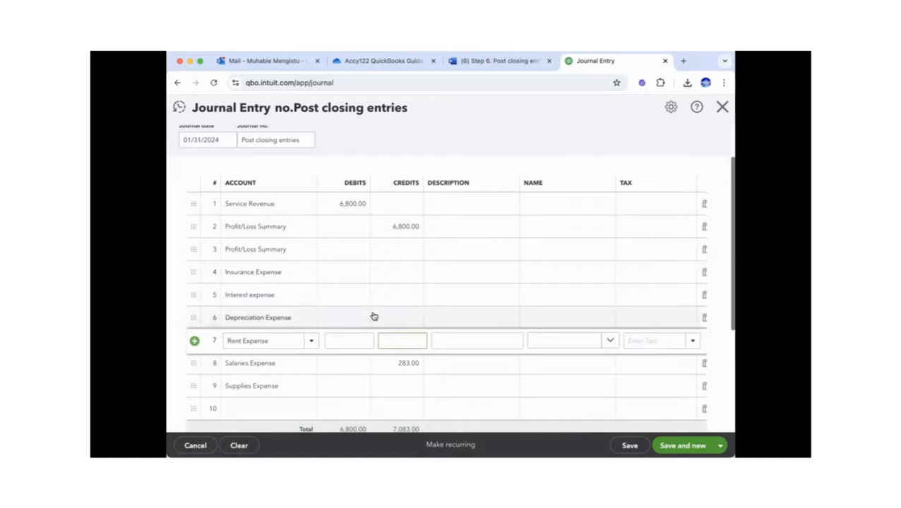
Enter credits of 100 for Depreciation Expense, 10 for Interest expense and 200 for Insurance Expense
{"action": "left_click", "coordinate": [405, 315]}
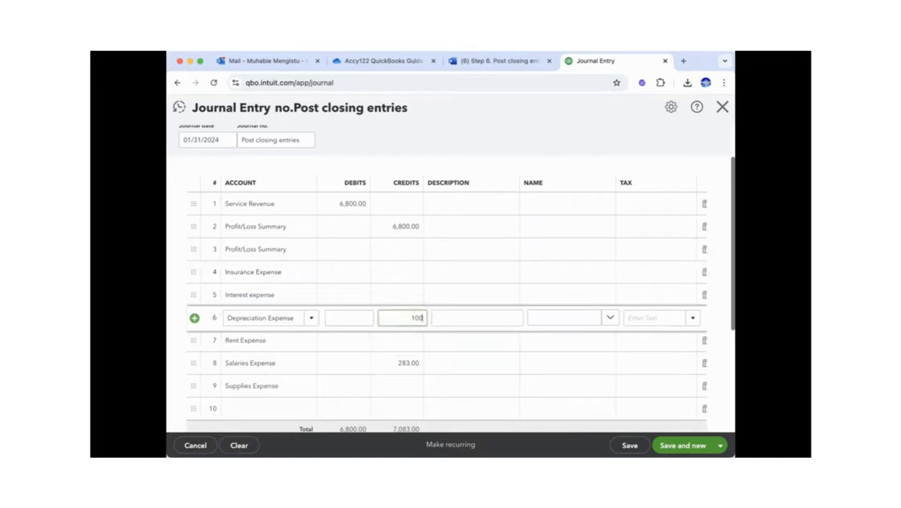
{"action": "left_click", "coordinate": [399, 295]}
{"action": "type", "text": "10"}
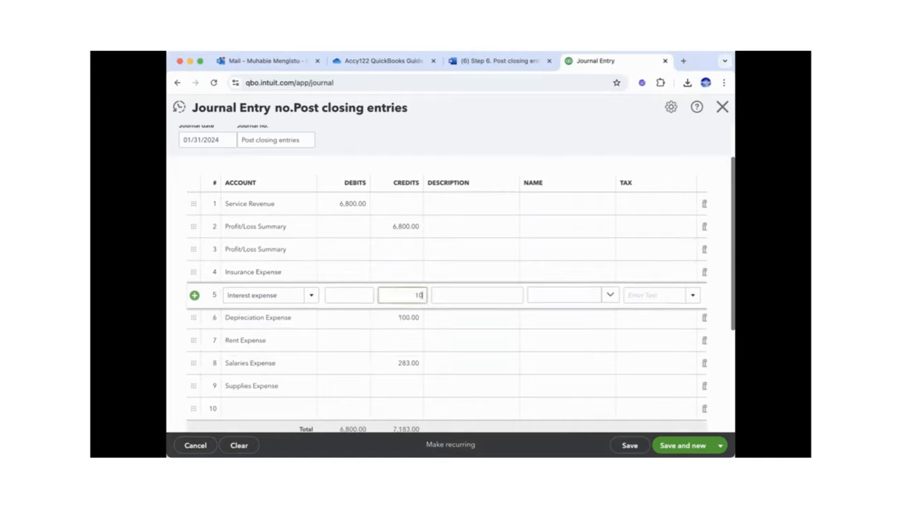
{"action": "left_click", "coordinate": [393, 272]}
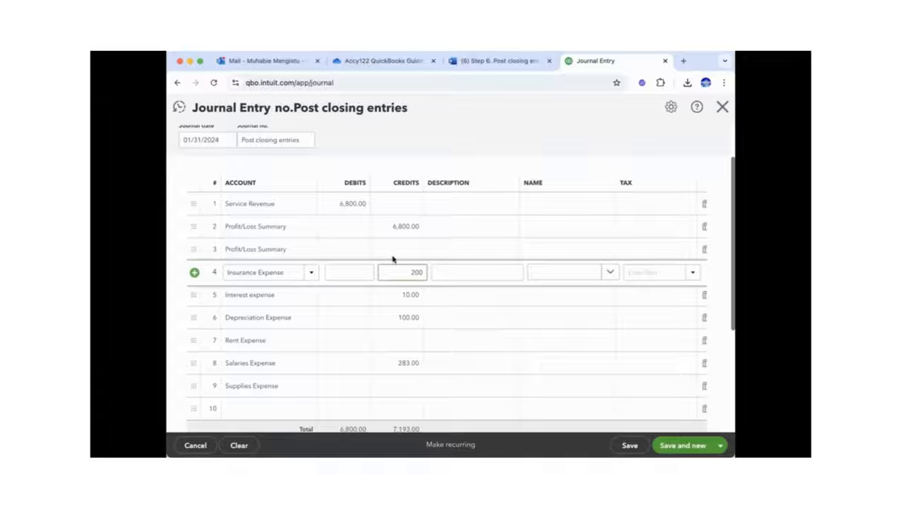
{"action": "type", "text": "200"}
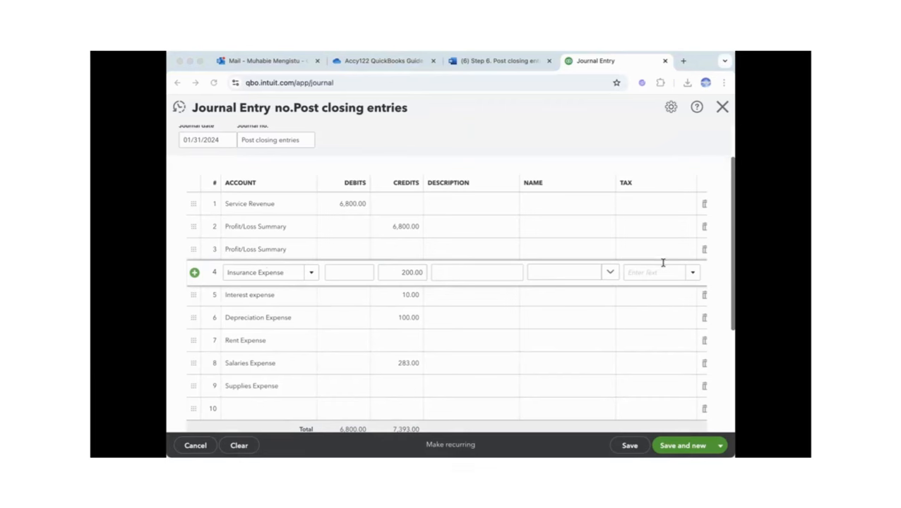
Enter a credit of 300 for Rent Expense on line 7
{"action": "left_click", "coordinate": [611, 444]}
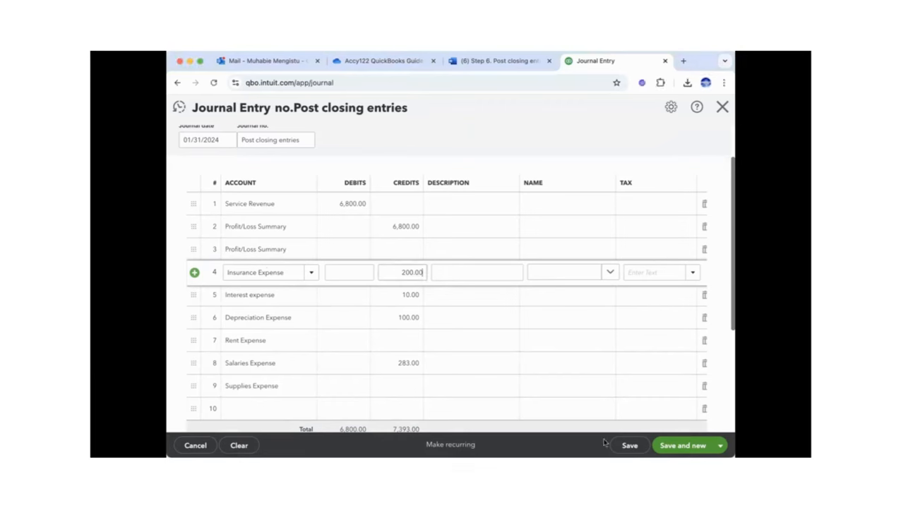
{"action": "left_click", "coordinate": [410, 341]}
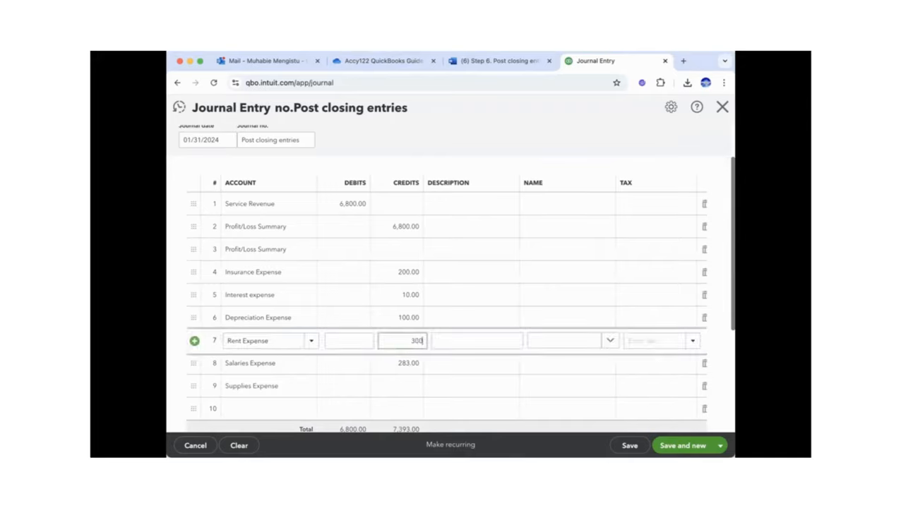
{"action": "type", "text": "300"}
Move the 283 credit from Salaries Expense on line 8 to Supplies Expense on line 9
{"action": "left_click", "coordinate": [406, 389]}
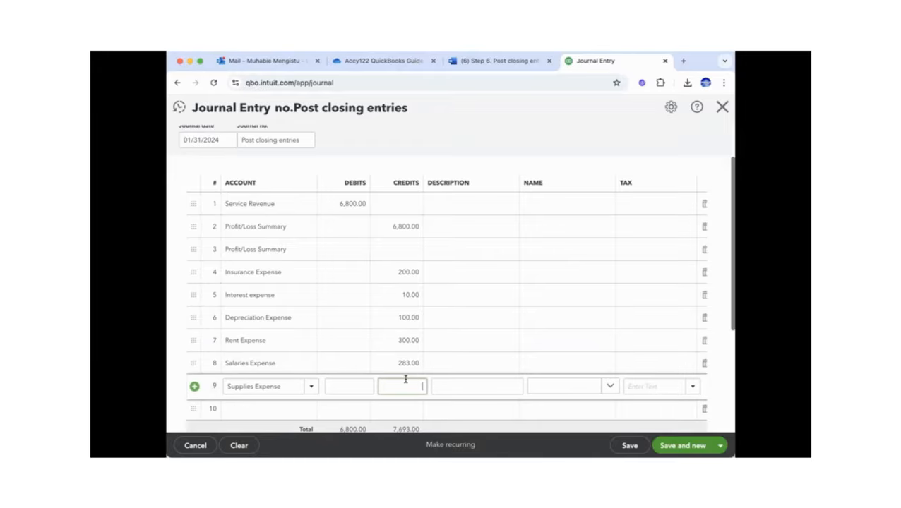
{"action": "left_click", "coordinate": [396, 363]}
{"action": "key", "text": "super+c"}
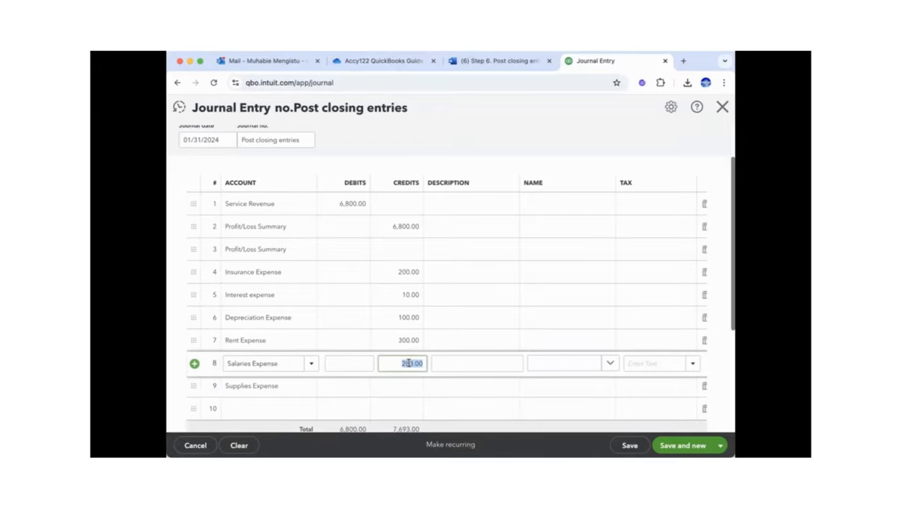
{"action": "key", "text": "BackSpace"}
{"action": "left_click", "coordinate": [398, 388]}
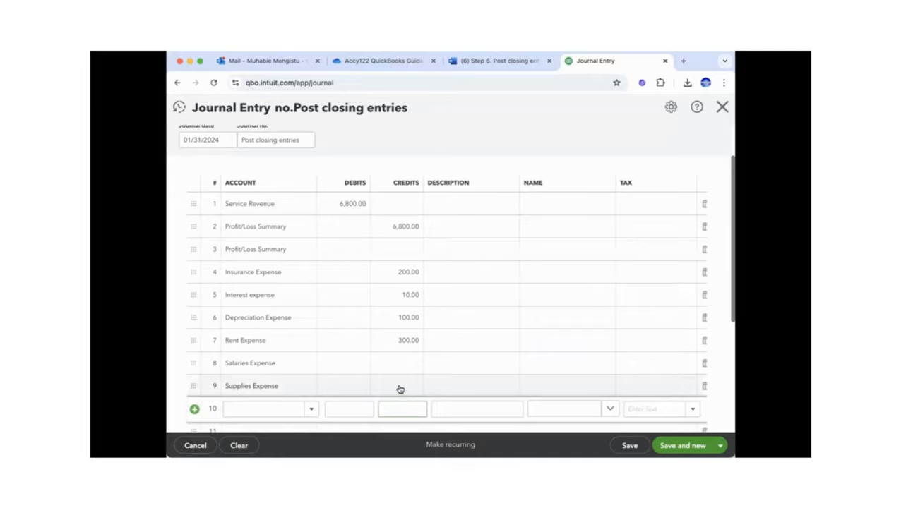
{"action": "key", "text": "super+v"}
Enter a credit of 1,467 for Salaries Expense on line 8
{"action": "left_click", "coordinate": [398, 365]}
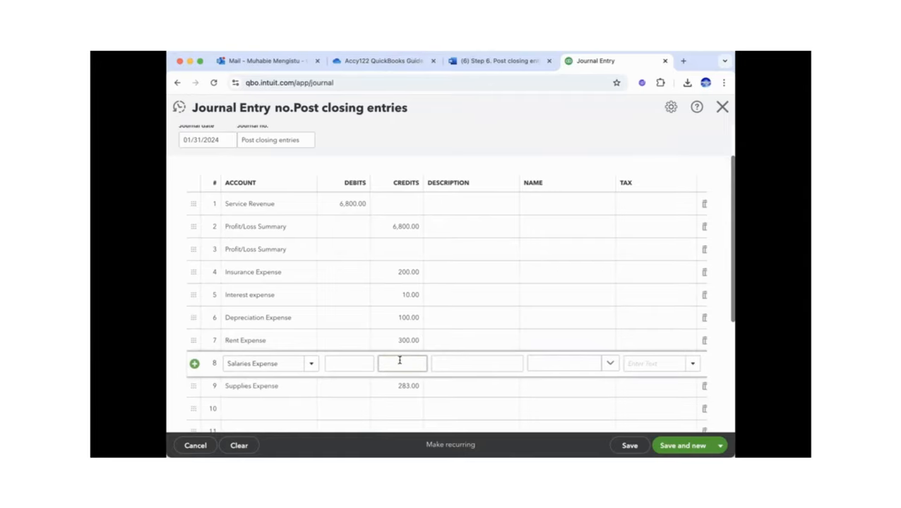
{"action": "left_click", "coordinate": [634, 462]}
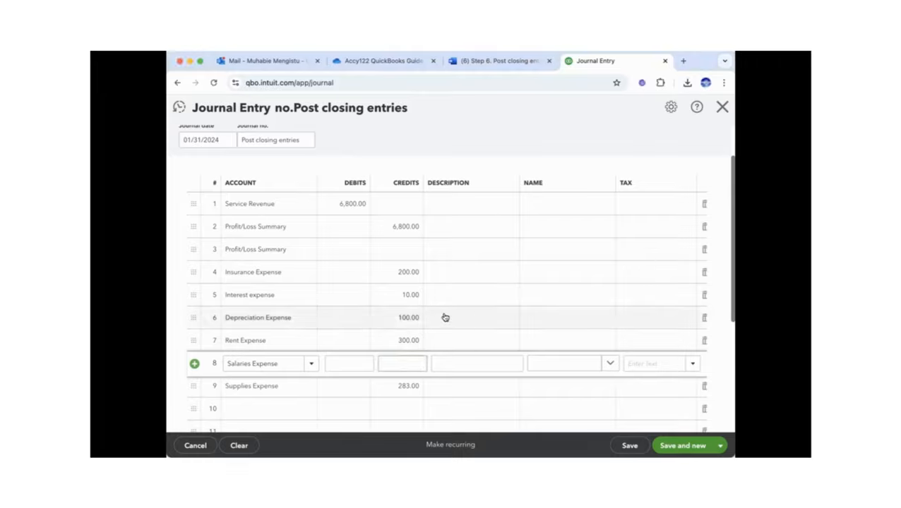
{"action": "left_click", "coordinate": [410, 361]}
{"action": "type", "text": "1,467"}
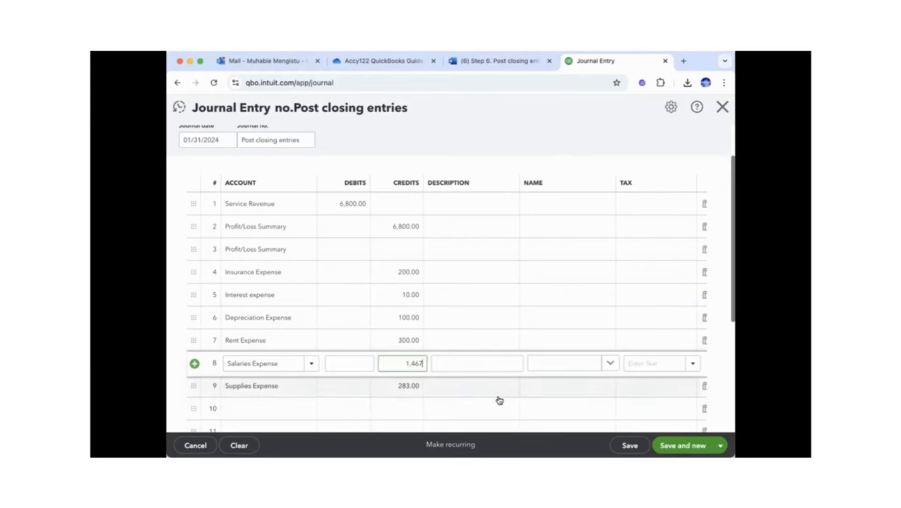
{"action": "left_click", "coordinate": [597, 140]}
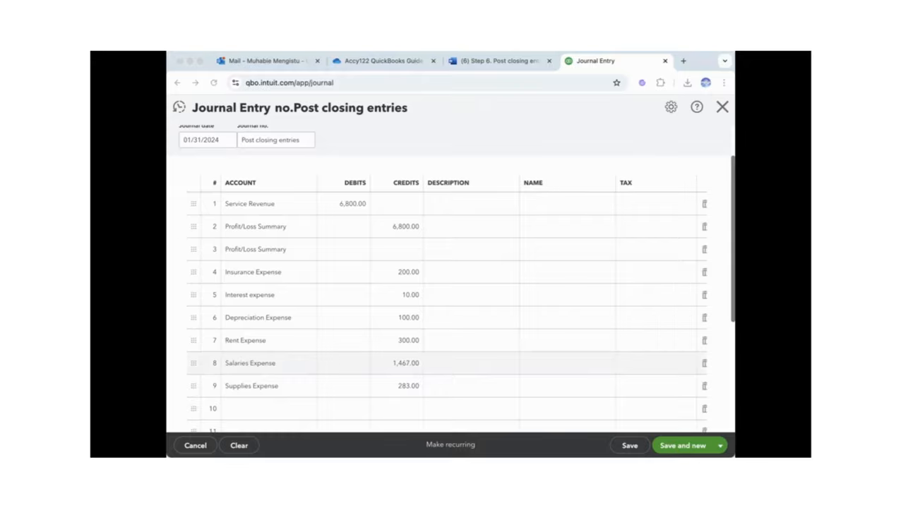
Enter a debit of 5,060 for Profit/Loss Summary on line 3
{"action": "left_click", "coordinate": [338, 252]}
{"action": "type", "text": "5,060"}
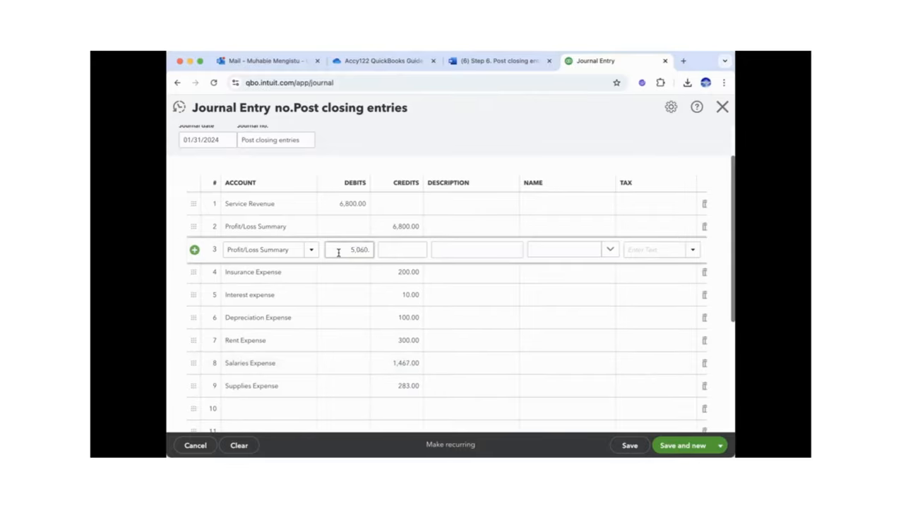
{"action": "left_click", "coordinate": [487, 321]}
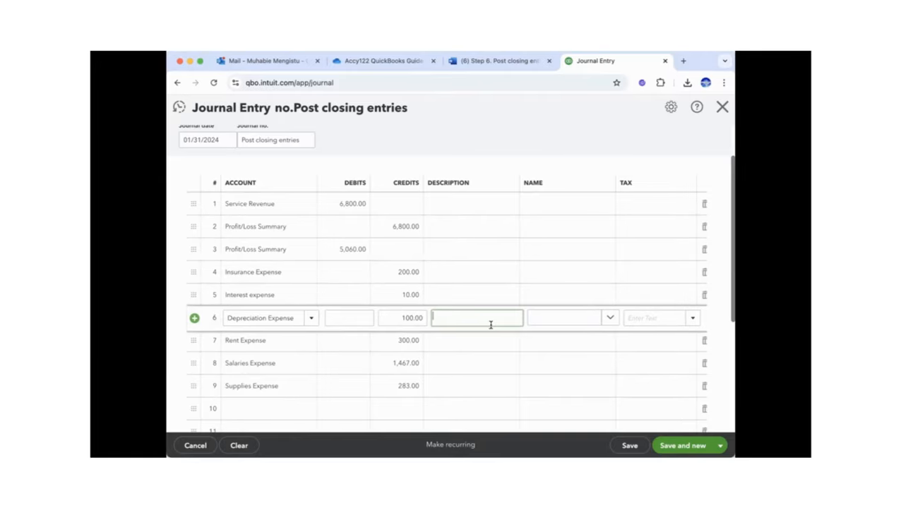
Check the debit and credit totals, correct the Rent Expense credit on line 7 to 3,000, and open line 10 for entry
{"action": "left_click_drag", "start_coordinate": [731, 266], "coordinate": [720, 287]}
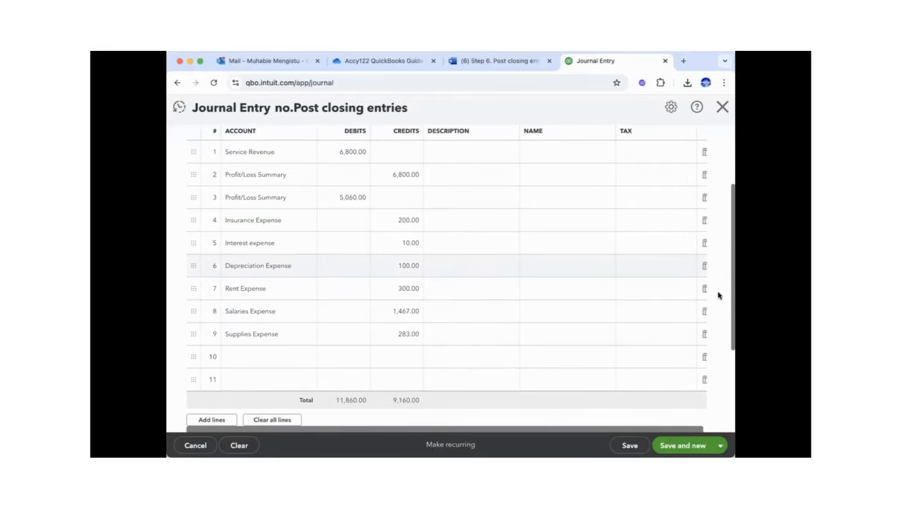
{"action": "mouse_move", "coordinate": [718, 295]}
{"action": "left_mouse_down"}
{"action": "mouse_move", "coordinate": [716, 282]}
{"action": "mouse_move", "coordinate": [714, 290]}
{"action": "left_mouse_up"}
{"action": "left_click", "coordinate": [642, 446]}
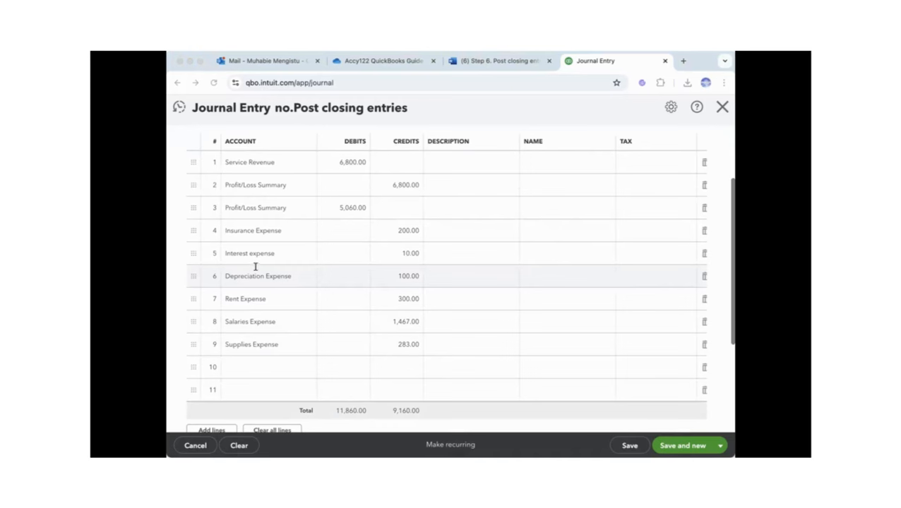
{"action": "left_click", "coordinate": [616, 446]}
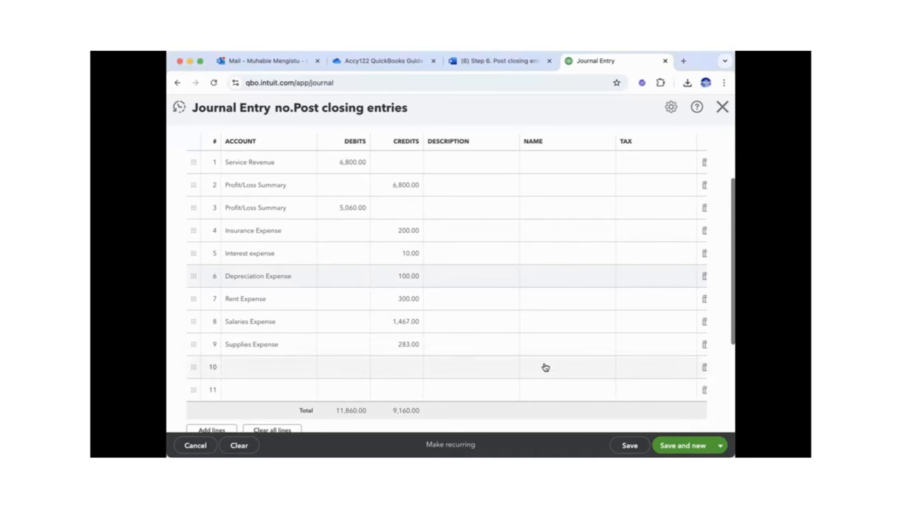
{"action": "left_click", "coordinate": [410, 304]}
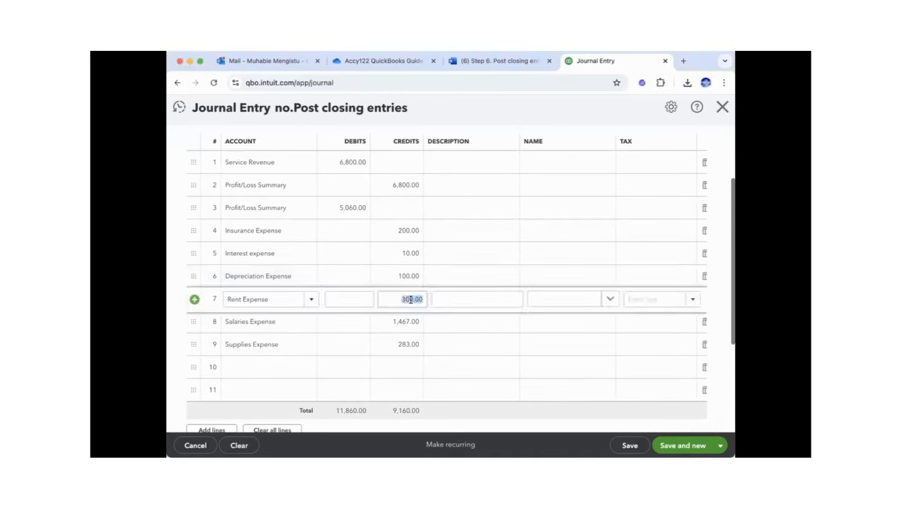
{"action": "left_click", "coordinate": [408, 300]}
{"action": "type", "text": "0"}
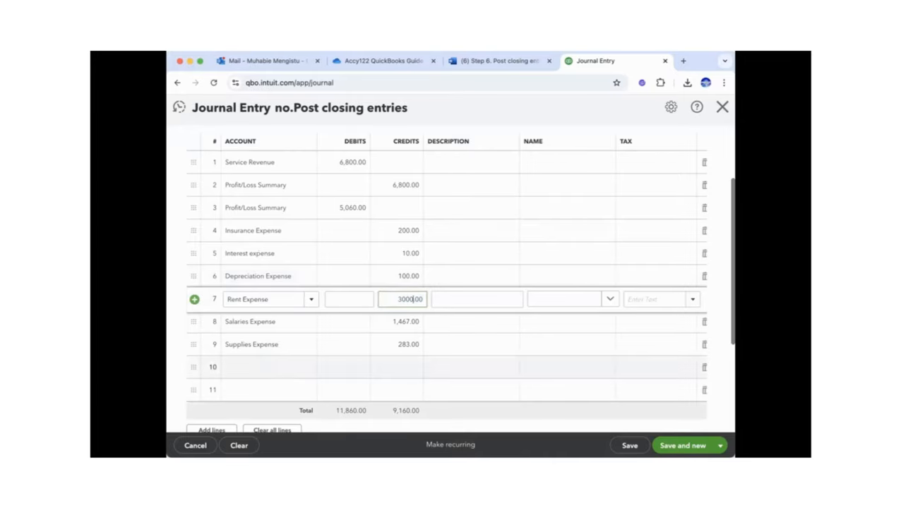
{"action": "left_click", "coordinate": [487, 389]}
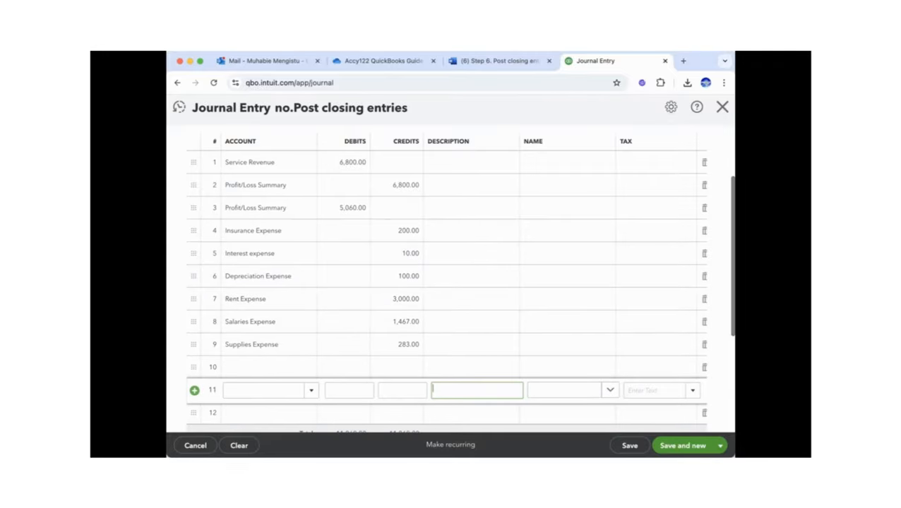
{"action": "left_click_drag", "start_coordinate": [732, 216], "coordinate": [731, 266]}
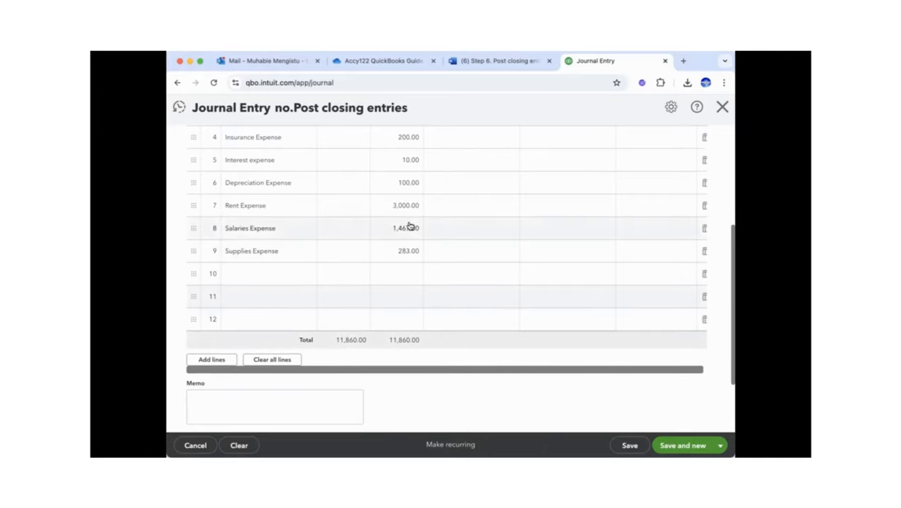
{"action": "left_click", "coordinate": [262, 278]}
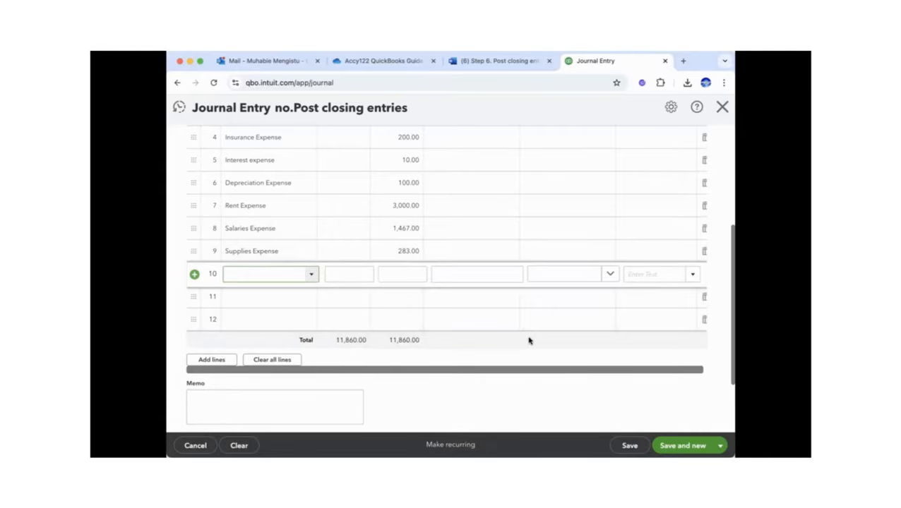
Consult the closing process in the Step 6 guide document for closing the P/L summary balance, and return to the journal entry
{"action": "left_click", "coordinate": [493, 62]}
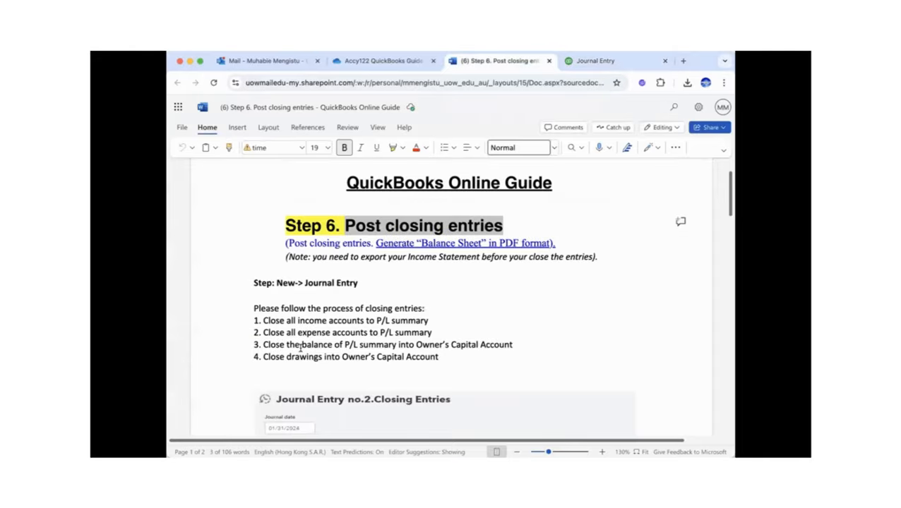
{"action": "left_click", "coordinate": [346, 345]}
{"action": "left_click", "coordinate": [345, 344]}
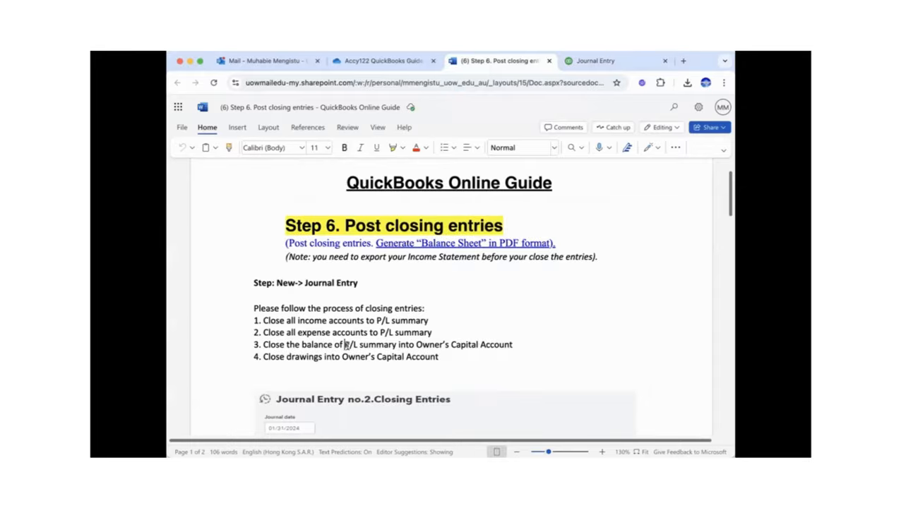
{"action": "left_click_drag", "start_coordinate": [345, 344], "coordinate": [395, 344]}
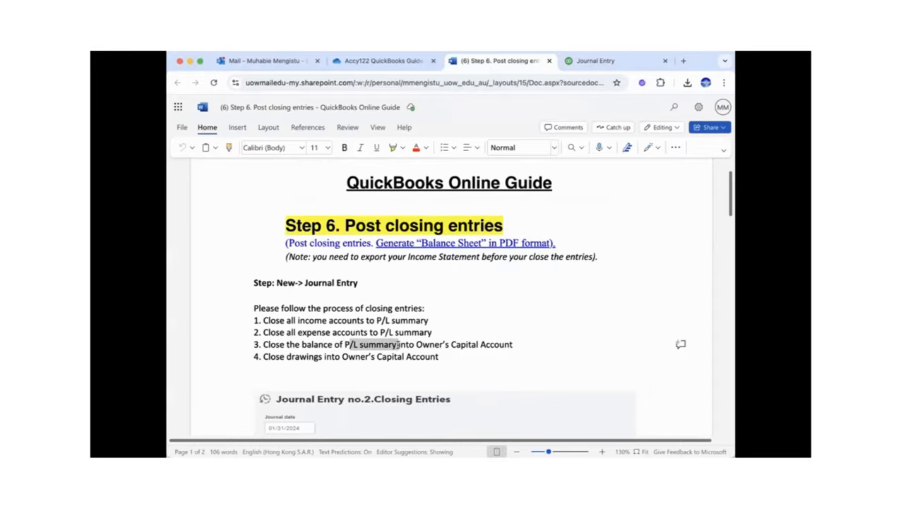
{"action": "left_click", "coordinate": [480, 344]}
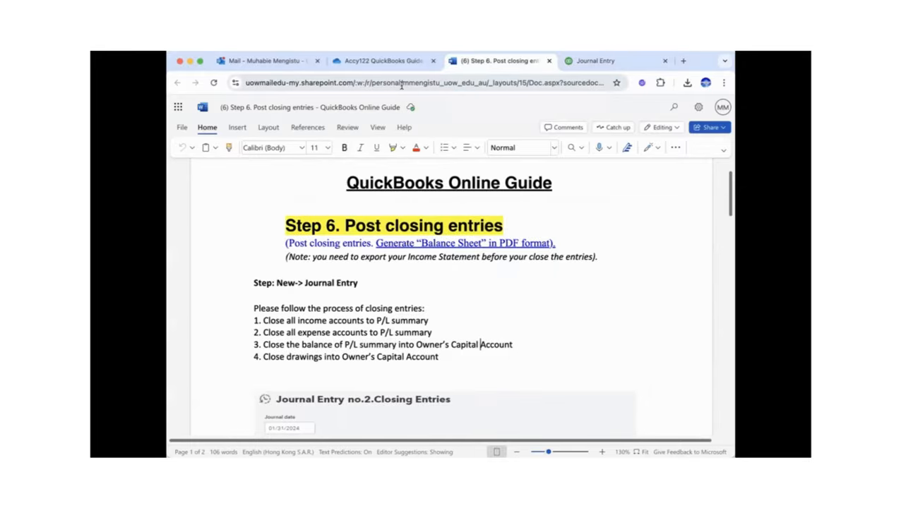
{"action": "left_click", "coordinate": [590, 61]}
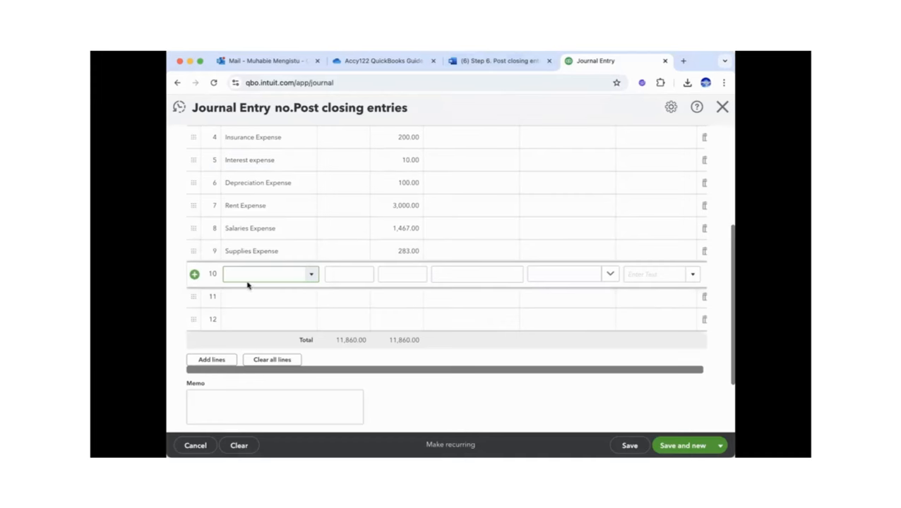
Choose Profit/Loss Summary as the account on line 10 and the owner's Capital account on line 11
{"action": "type", "text": "Pr"}
{"action": "key", "text": "BackSpace"}
{"action": "key", "text": "BackSpace"}
{"action": "key", "text": "BackSpace"}
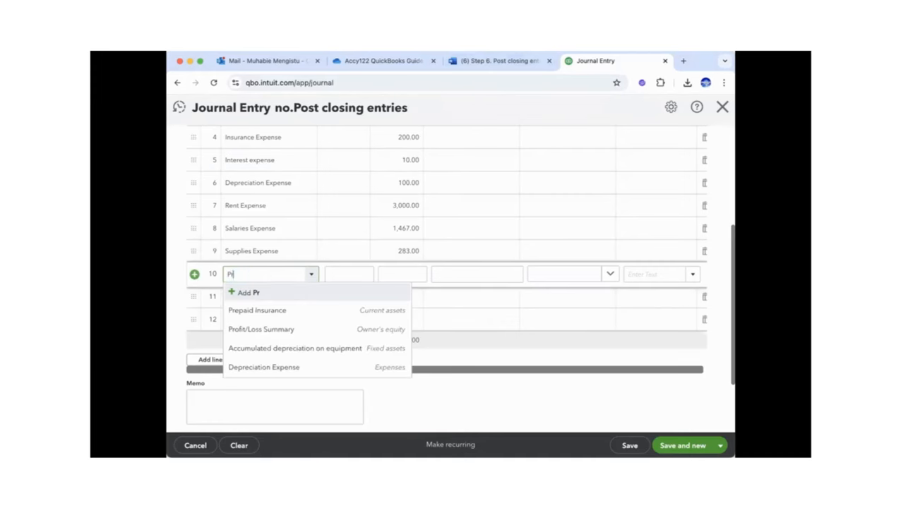
{"action": "type", "text": "s Summa"}
{"action": "left_click", "coordinate": [279, 312]}
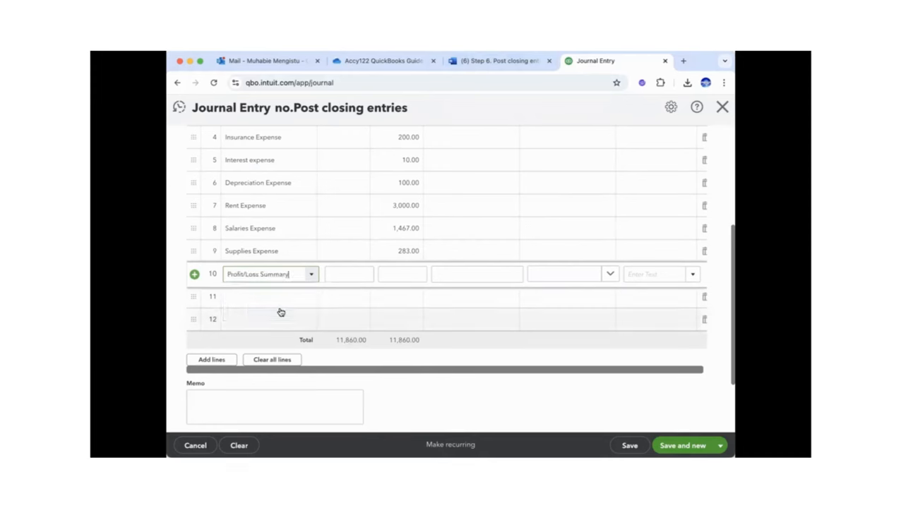
{"action": "left_click", "coordinate": [278, 297]}
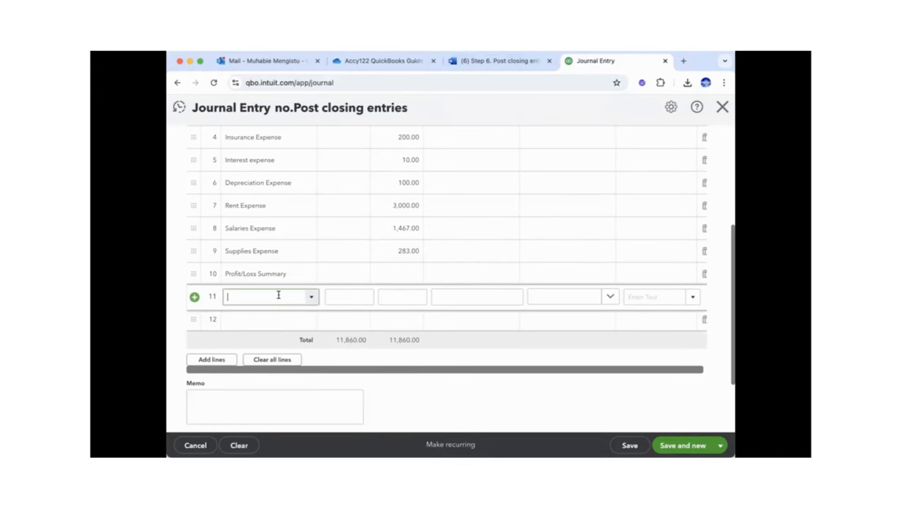
{"action": "type", "text": "cap"}
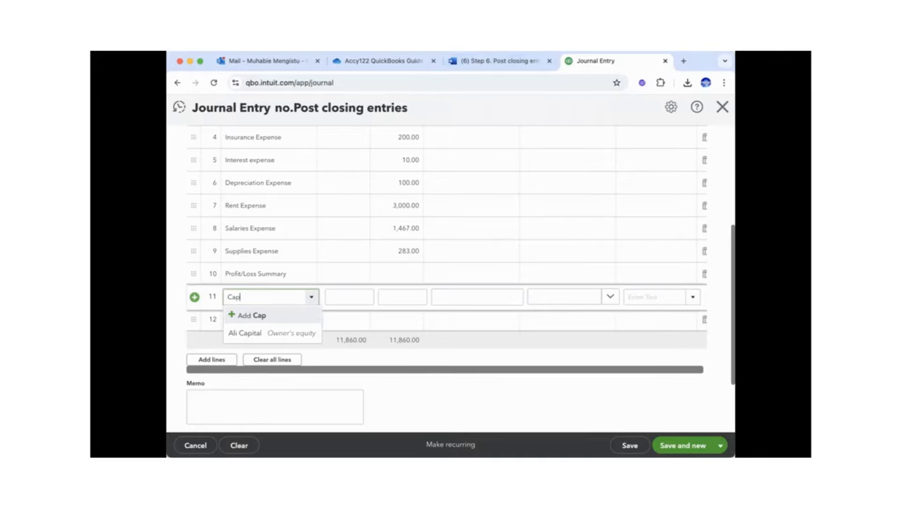
{"action": "left_click", "coordinate": [268, 331]}
Enter 1,740 as the debit for Profit/Loss Summary on line 10 and as the credit for the owner's Capital account on line 11
{"action": "left_click", "coordinate": [410, 293]}
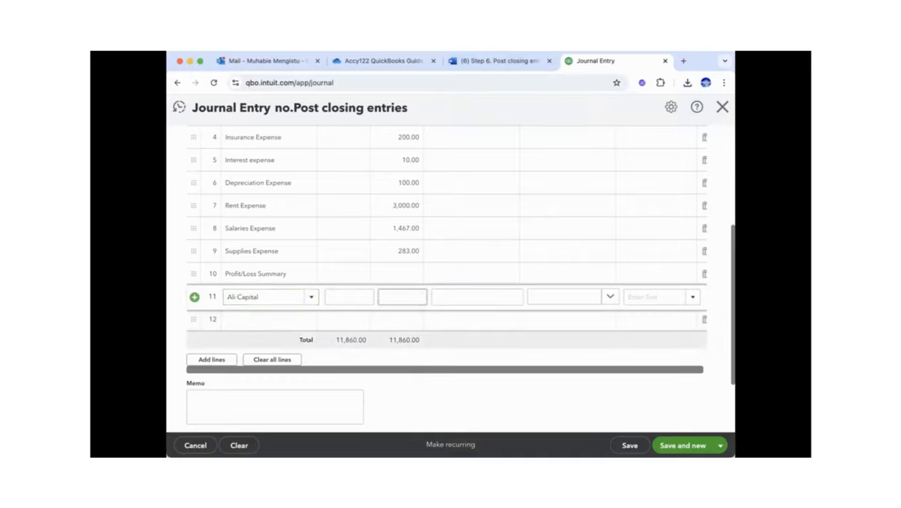
{"action": "key", "text": "super+Tab"}
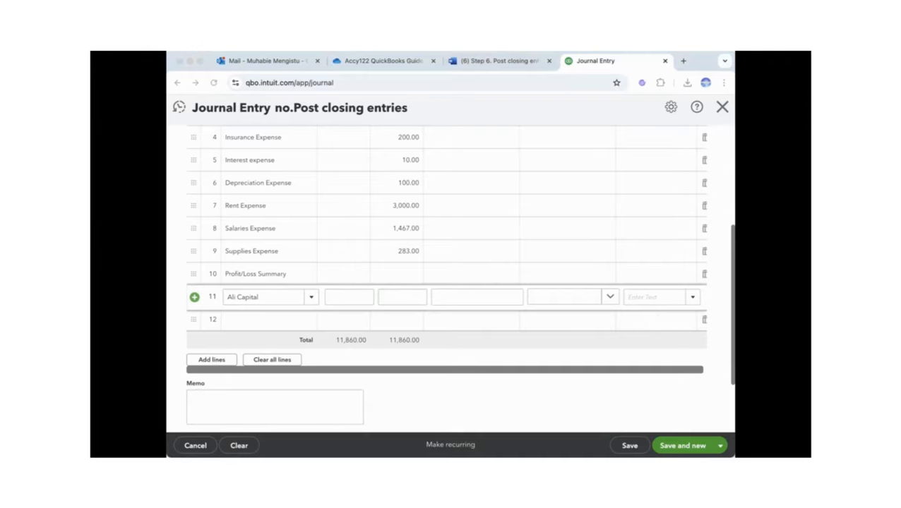
{"action": "key", "text": "super+Tab"}
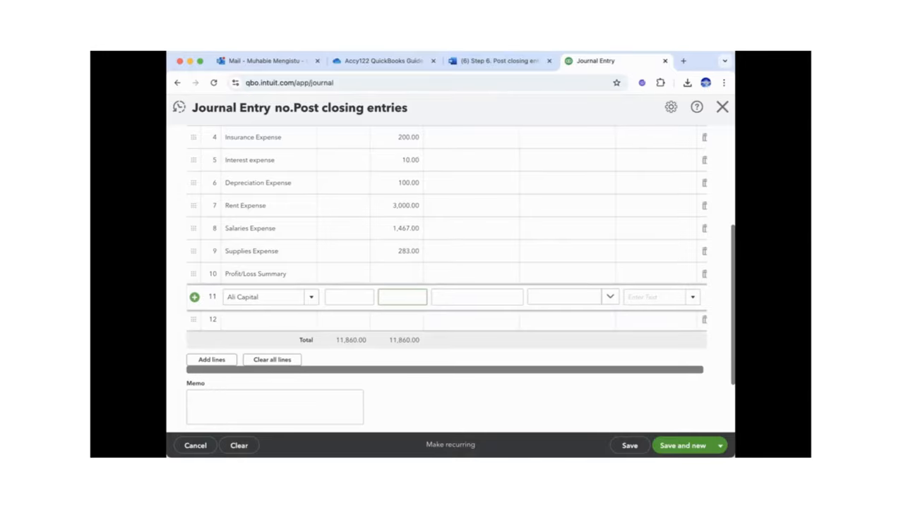
{"action": "scroll", "coordinate": [722, 257], "scroll_direction": "up", "scroll_amount": 5}
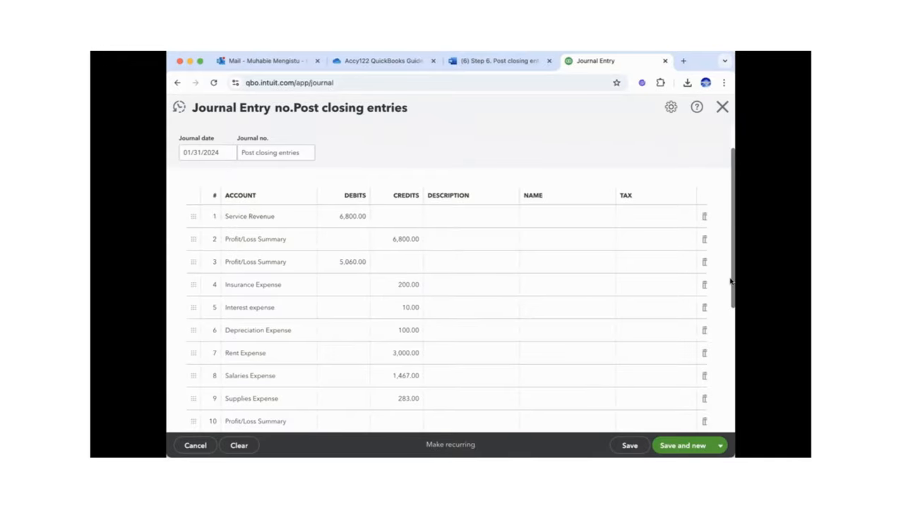
{"action": "scroll", "coordinate": [730, 282], "scroll_direction": "down", "scroll_amount": 2}
{"action": "left_click", "coordinate": [351, 352]}
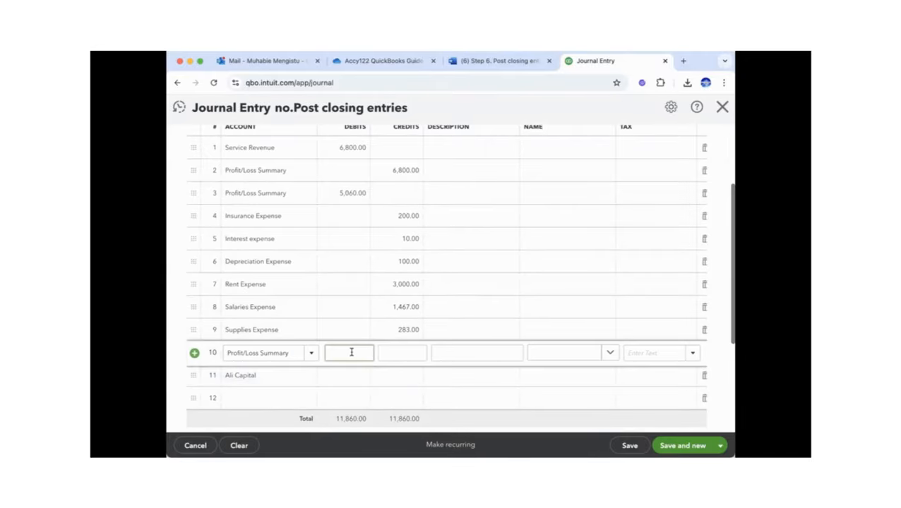
{"action": "left_click", "coordinate": [394, 379]}
{"action": "type", "text": "1740"}
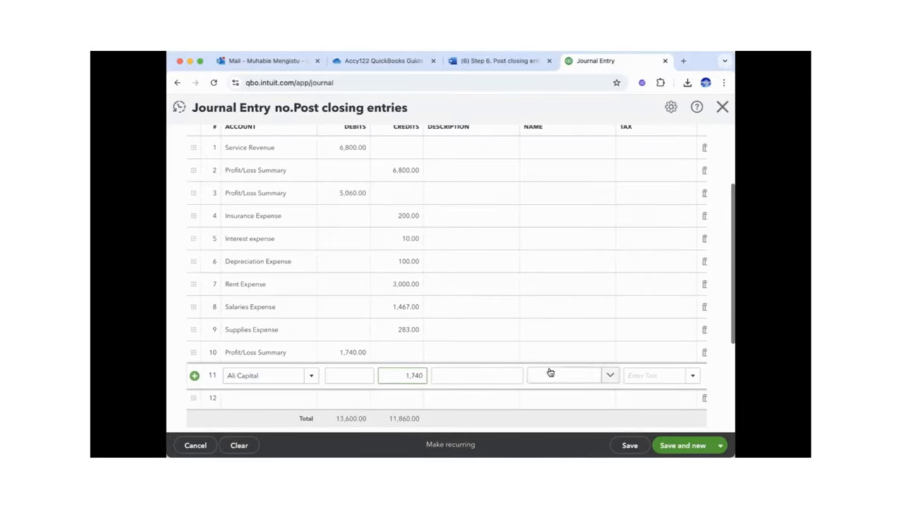
Add the owner's Capital account on line 12 with a debit of 667
{"action": "left_click_drag", "start_coordinate": [731, 318], "coordinate": [732, 342]}
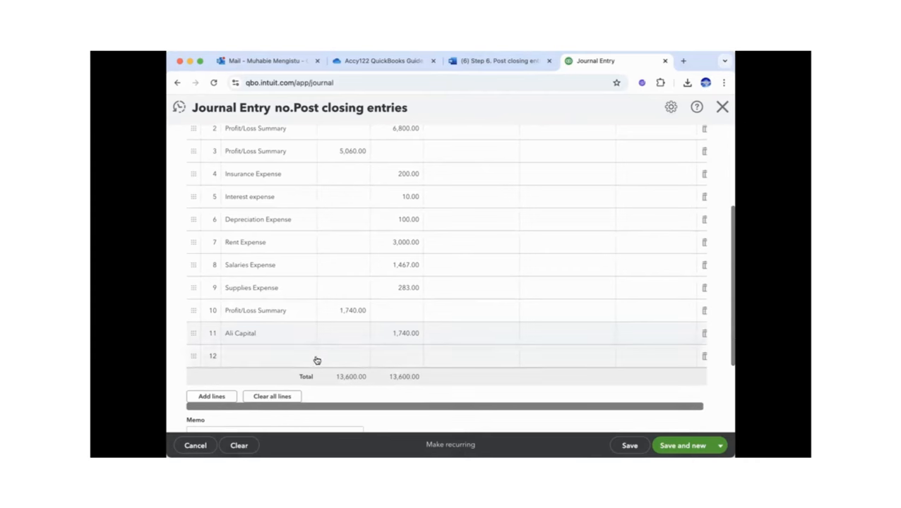
{"action": "left_click", "coordinate": [254, 357]}
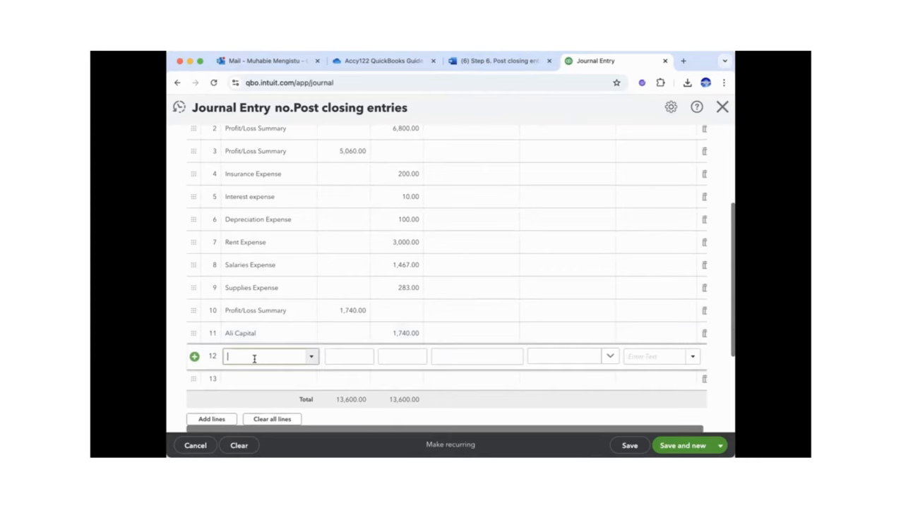
{"action": "type", "text": "Cap"}
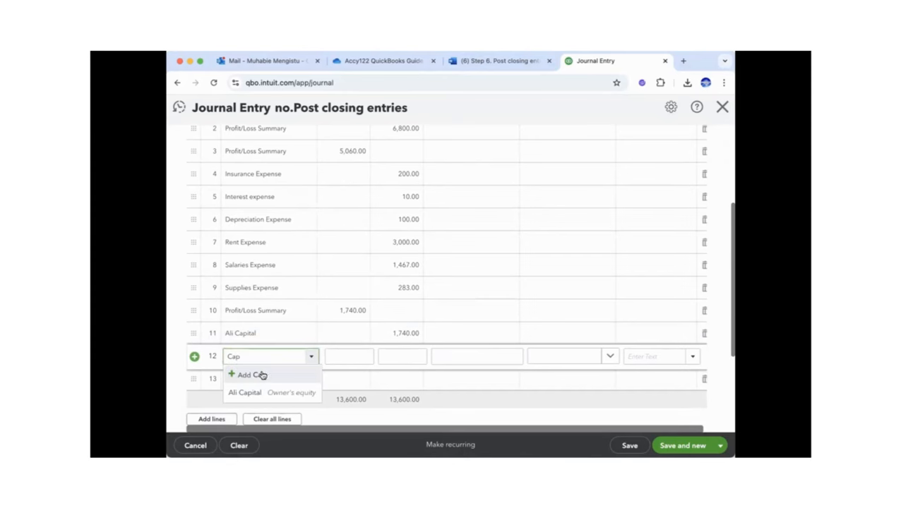
{"action": "left_click", "coordinate": [249, 392]}
{"action": "left_click", "coordinate": [351, 352]}
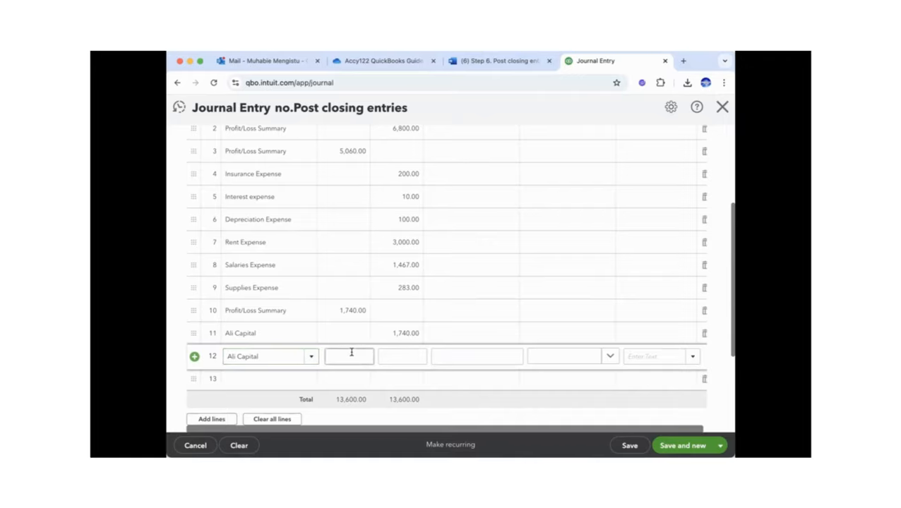
Add the owner's Drawings account on line 13 with a credit of 667
{"action": "left_click", "coordinate": [269, 379]}
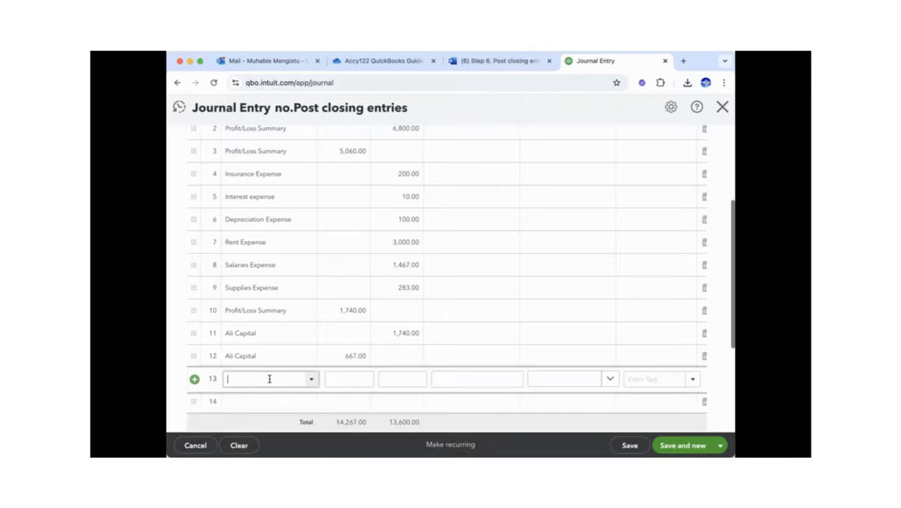
{"action": "type", "text": "draw"}
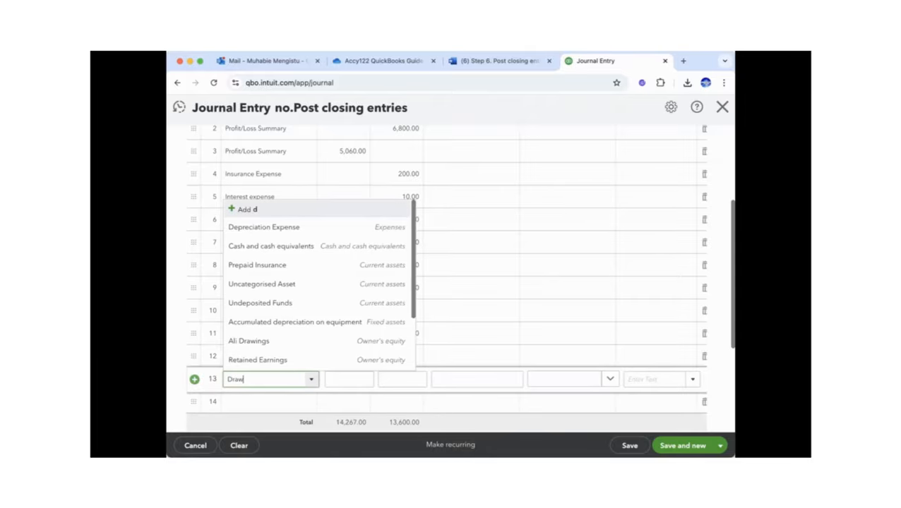
{"action": "left_click", "coordinate": [270, 418]}
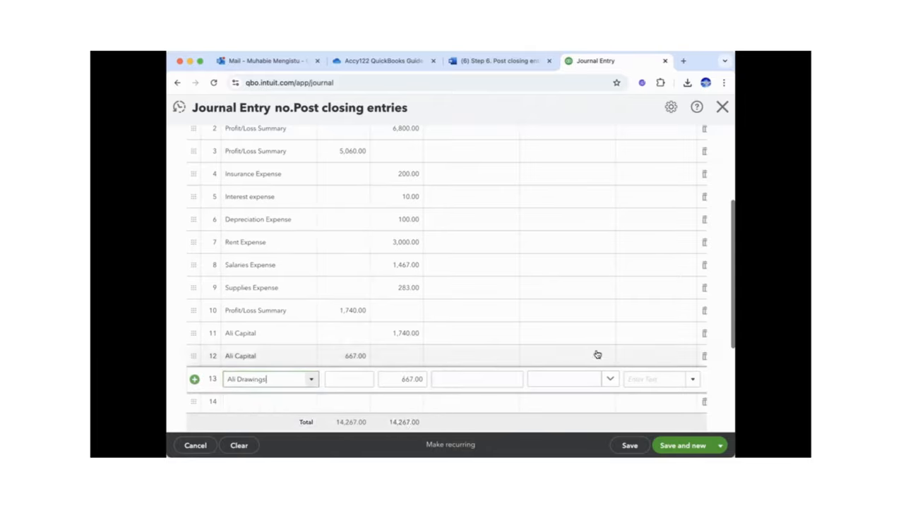
Compare the journal entry with the sample closing entry and note in the Step 6 guide document, and return to the entry
{"action": "left_click", "coordinate": [733, 317]}
{"action": "scroll", "coordinate": [733, 317], "scroll_direction": "down", "scroll_amount": 2}
{"action": "left_click", "coordinate": [498, 61]}
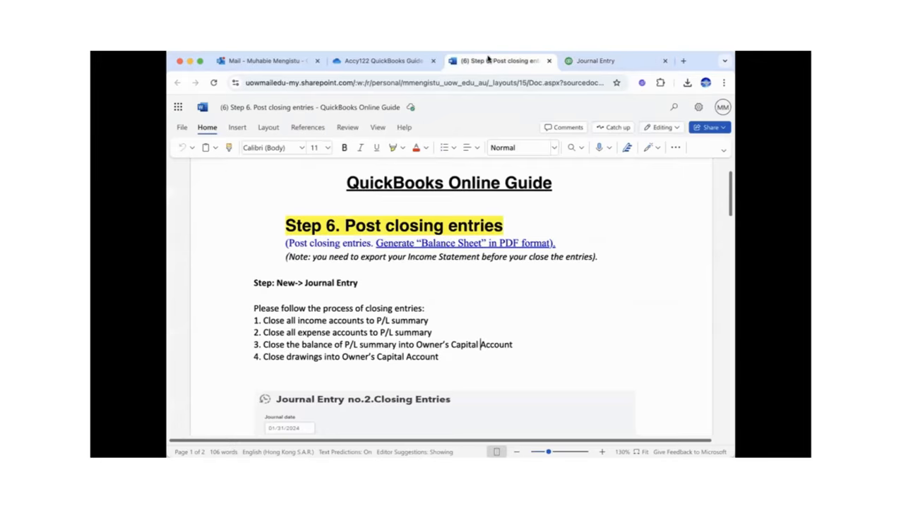
{"action": "left_click", "coordinate": [478, 344]}
{"action": "left_click_drag", "start_coordinate": [730, 214], "coordinate": [720, 278]}
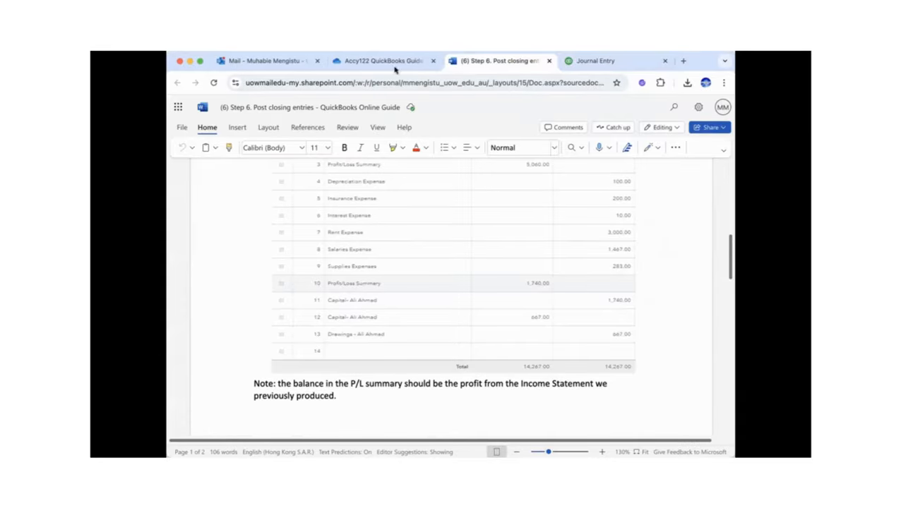
{"action": "left_click", "coordinate": [576, 63]}
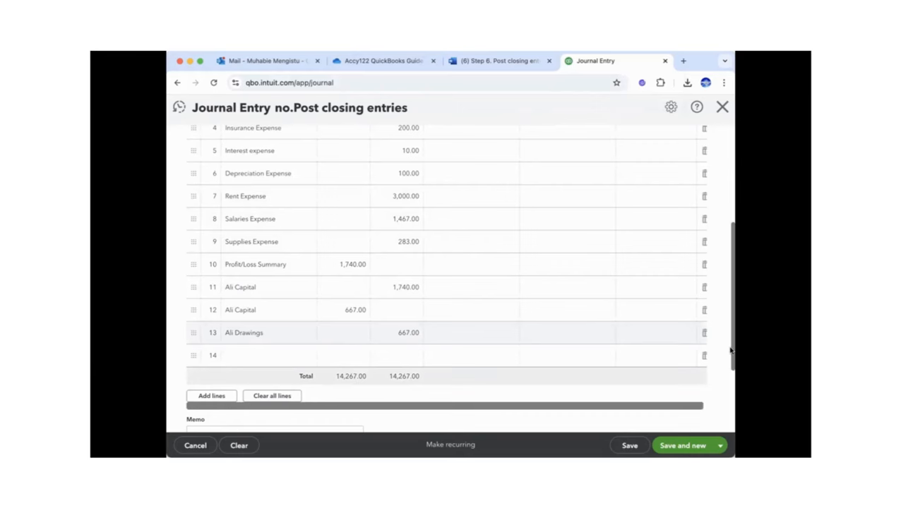
Review all lines of the post closing journal entry, save it, and close the journal entry form
{"action": "left_click_drag", "start_coordinate": [730, 350], "coordinate": [721, 257]}
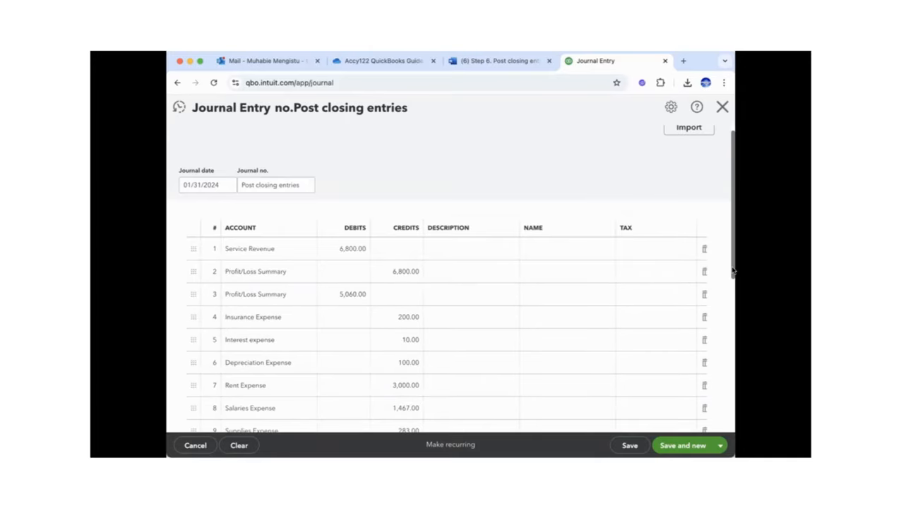
{"action": "left_click_drag", "start_coordinate": [733, 273], "coordinate": [730, 306]}
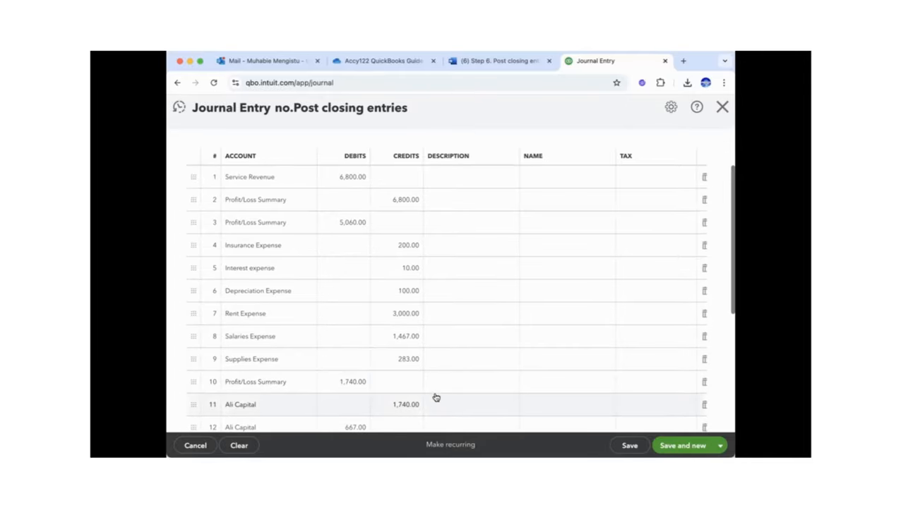
{"action": "left_click_drag", "start_coordinate": [731, 293], "coordinate": [730, 340]}
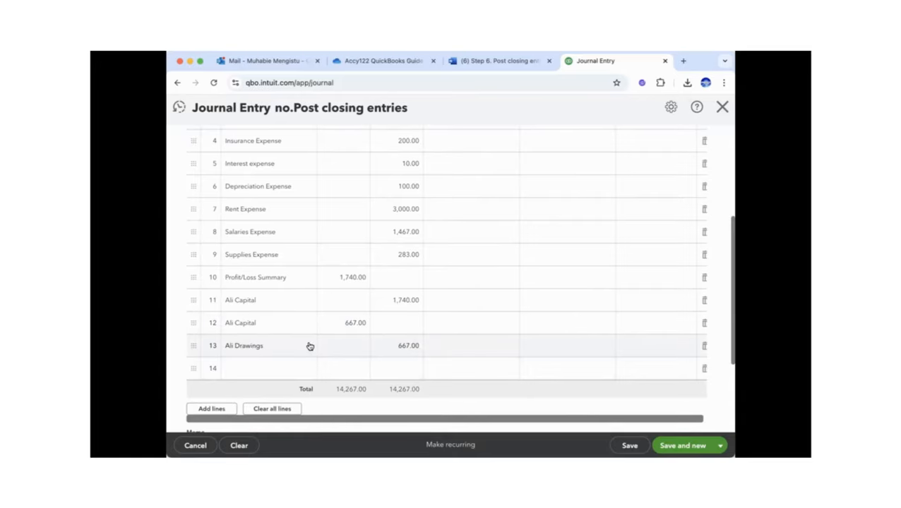
{"action": "left_click_drag", "start_coordinate": [732, 339], "coordinate": [727, 409]}
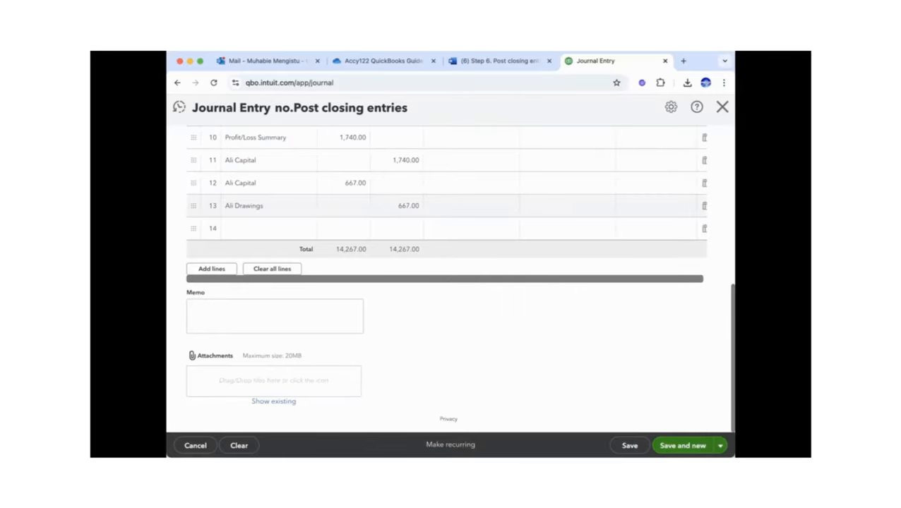
{"action": "left_click", "coordinate": [679, 445]}
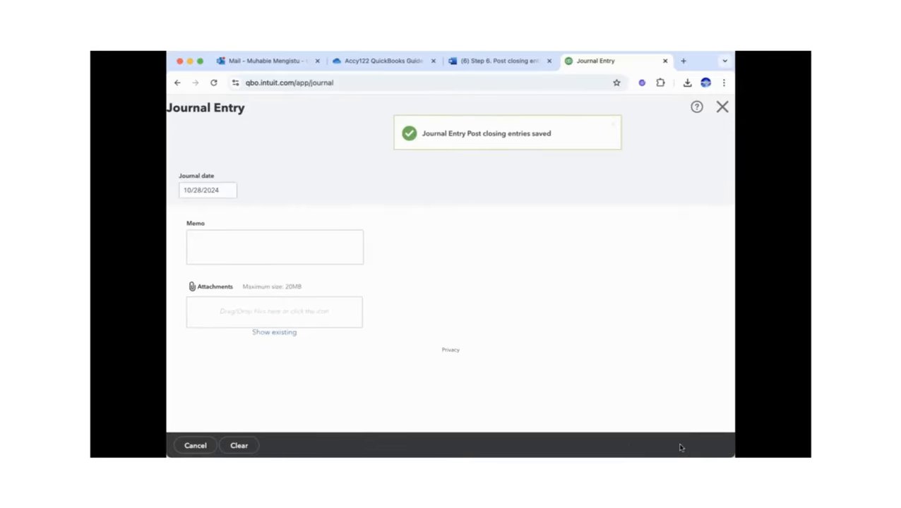
{"action": "left_click", "coordinate": [721, 109]}
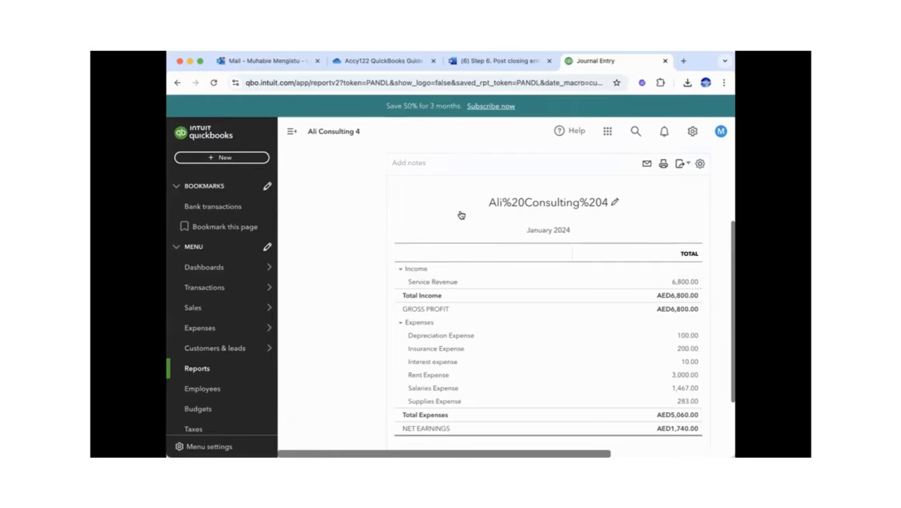
Check the beginning of the Step 6 guide document for the required report, and return to QuickBooks
{"action": "left_click", "coordinate": [494, 61]}
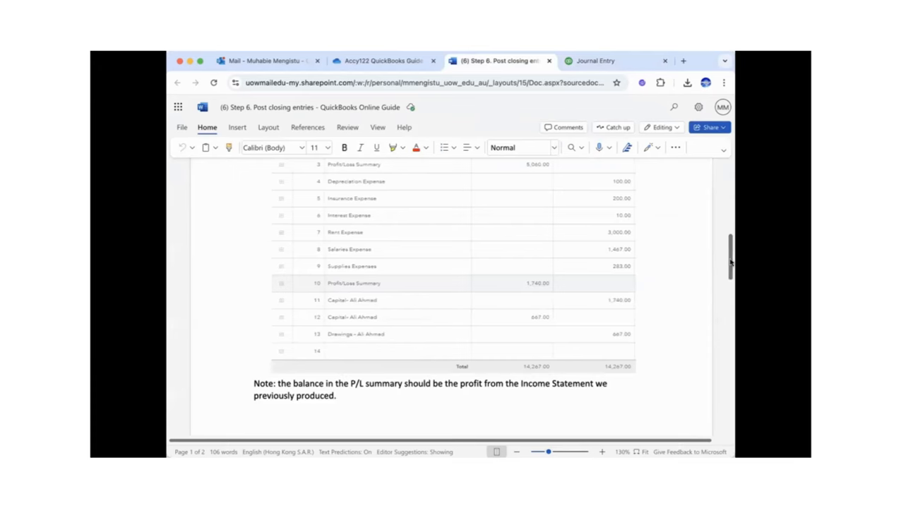
{"action": "left_click_drag", "start_coordinate": [731, 262], "coordinate": [730, 181]}
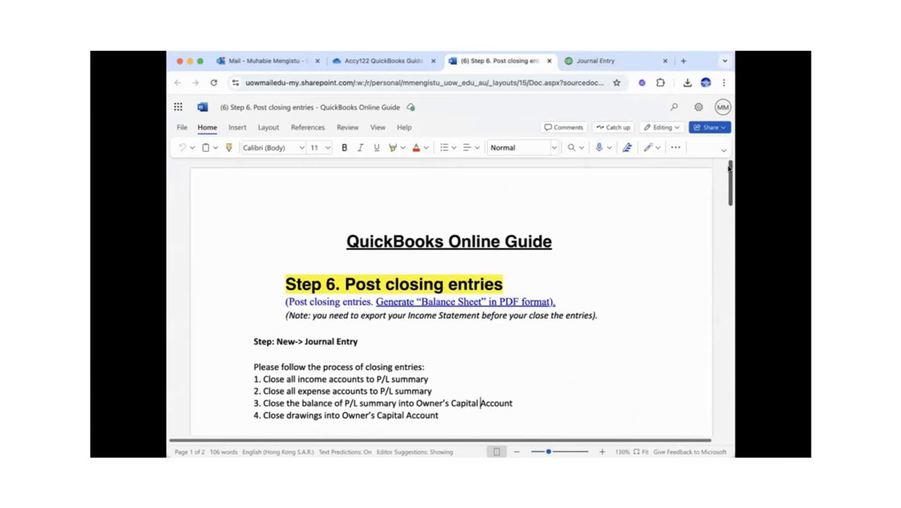
{"action": "left_click", "coordinate": [597, 61]}
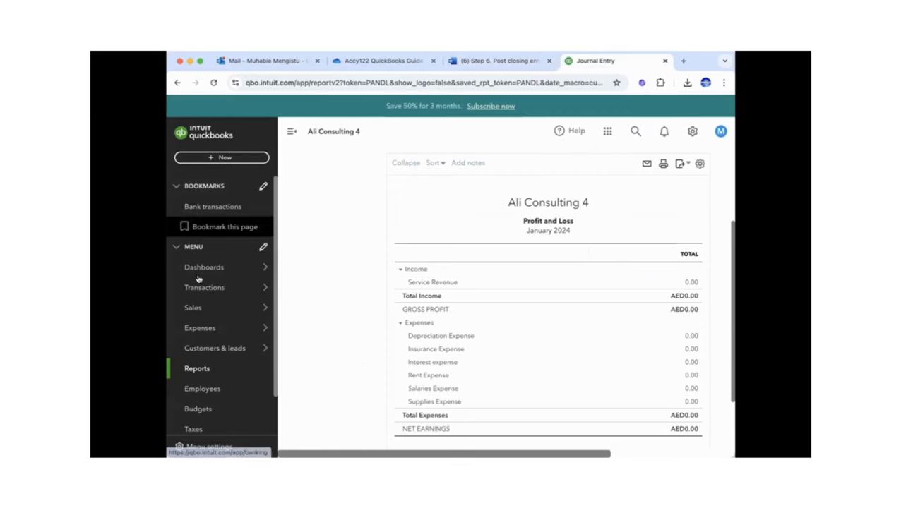
Open the Balance Sheet report from the favourite reports and show the browser in full screen
{"action": "left_click", "coordinate": [196, 374]}
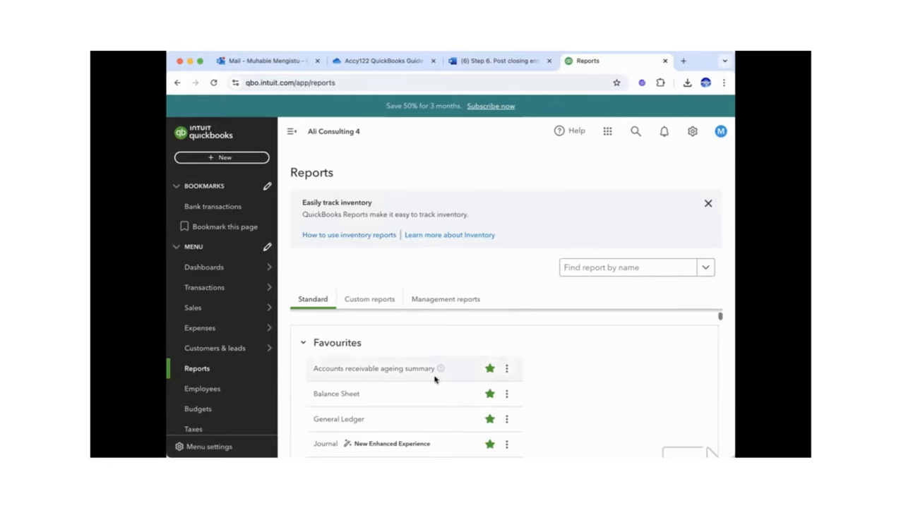
{"action": "left_click", "coordinate": [344, 395]}
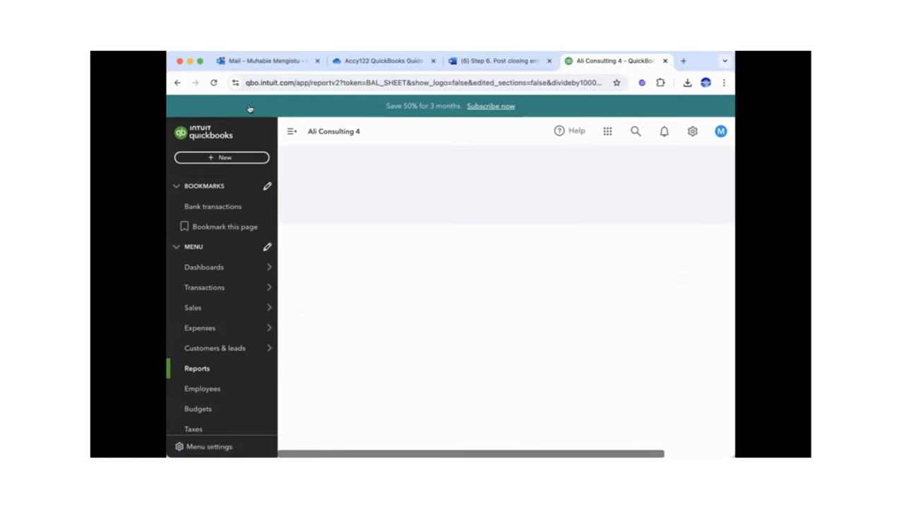
{"action": "left_click", "coordinate": [200, 61]}
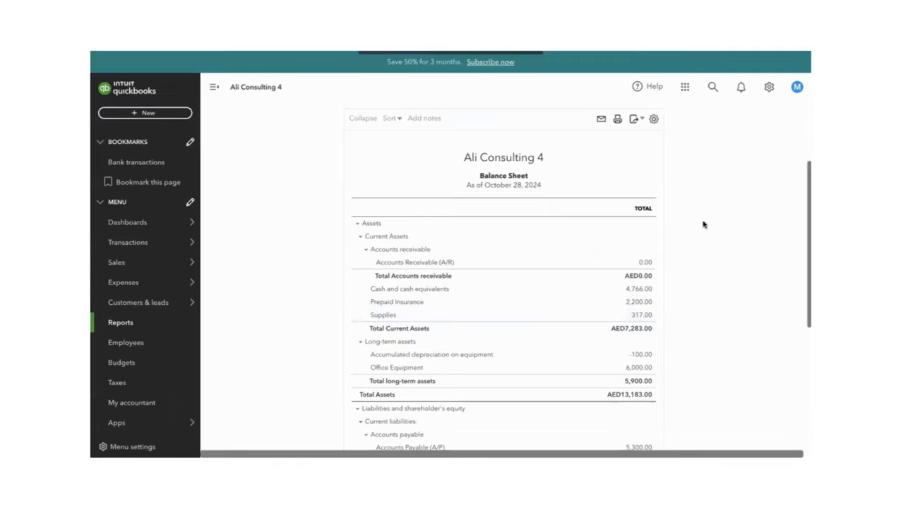
Set the Balance Sheet report period to Custom with a start date of 01/01/2024
{"action": "left_click_drag", "start_coordinate": [805, 300], "coordinate": [804, 208]}
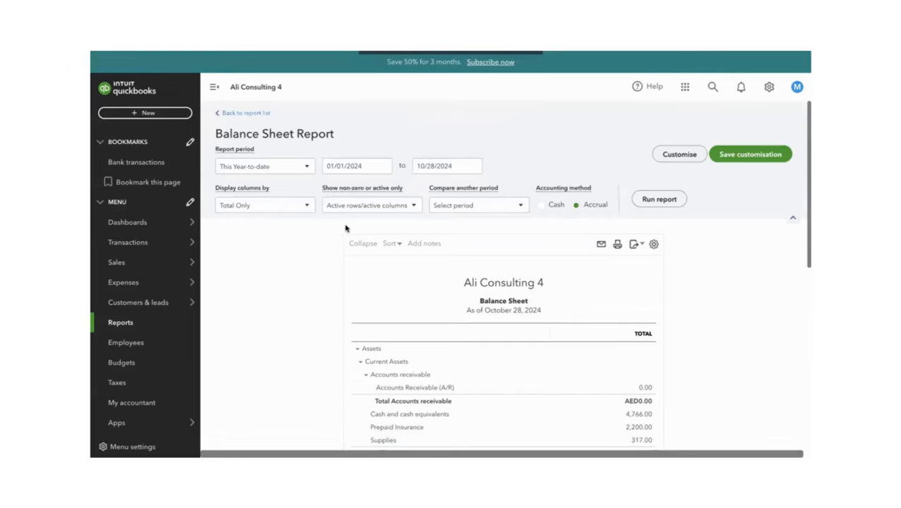
{"action": "left_click", "coordinate": [294, 166]}
{"action": "left_click", "coordinate": [250, 203]}
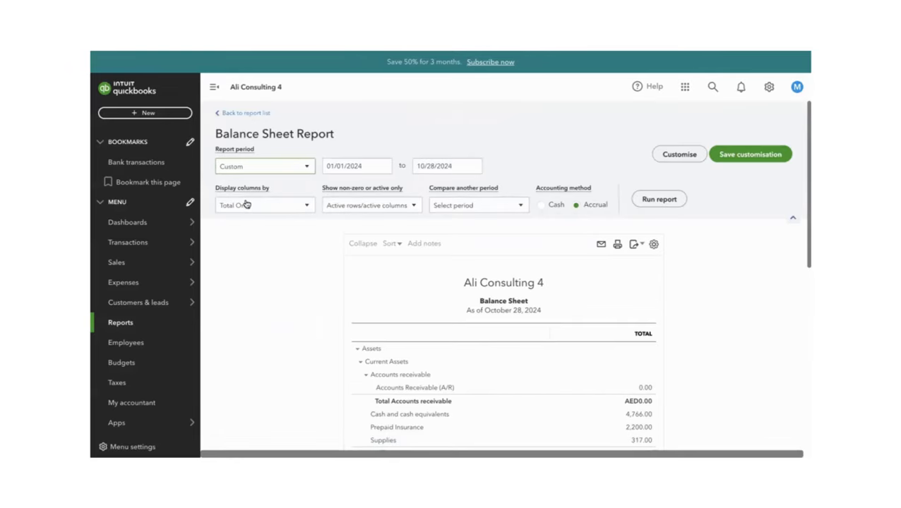
{"action": "left_click", "coordinate": [381, 169]}
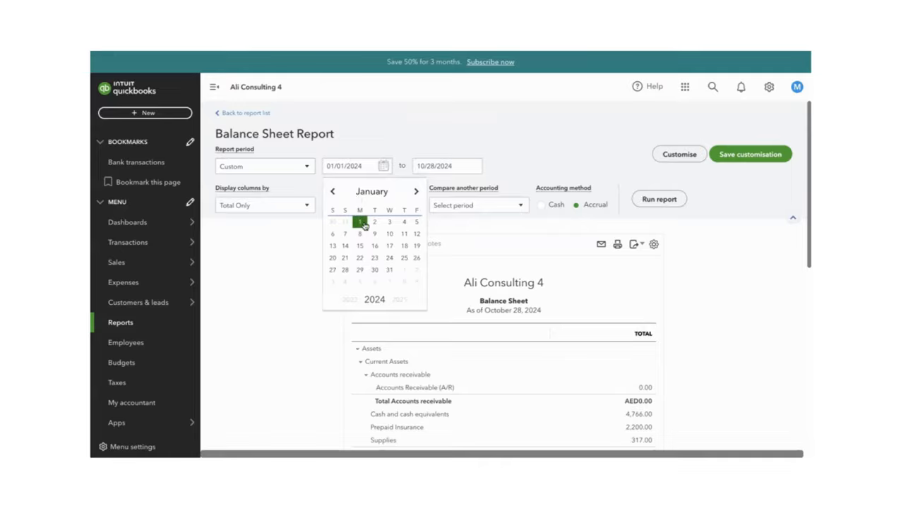
{"action": "left_click", "coordinate": [360, 223]}
Set the report's end date to 01/31/2024 and run the Balance Sheet report
{"action": "left_click", "coordinate": [473, 166]}
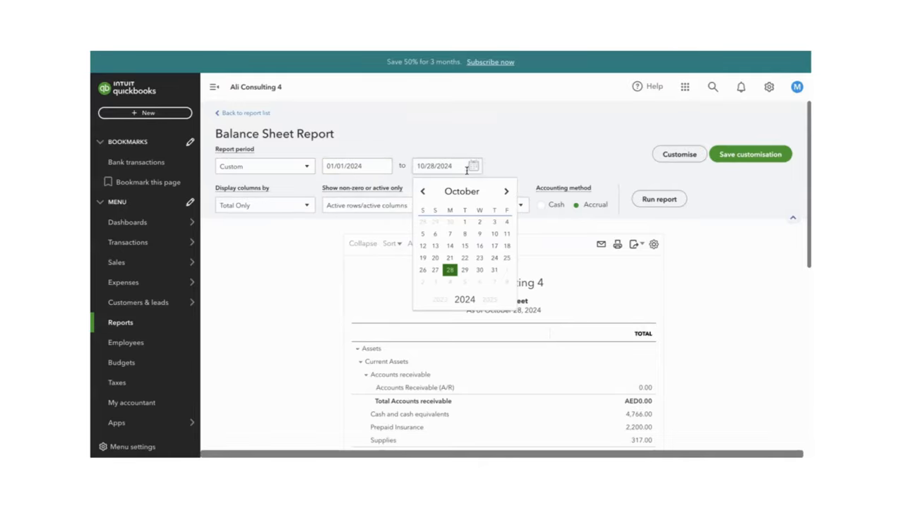
{"action": "left_click", "coordinate": [424, 194]}
{"action": "left_click", "coordinate": [423, 194]}
{"action": "left_click", "coordinate": [423, 194]}
{"action": "left_click", "coordinate": [423, 194]}
{"action": "left_click", "coordinate": [424, 194]}
{"action": "left_click", "coordinate": [423, 194]}
{"action": "left_click", "coordinate": [424, 194]}
{"action": "left_click", "coordinate": [424, 194]}
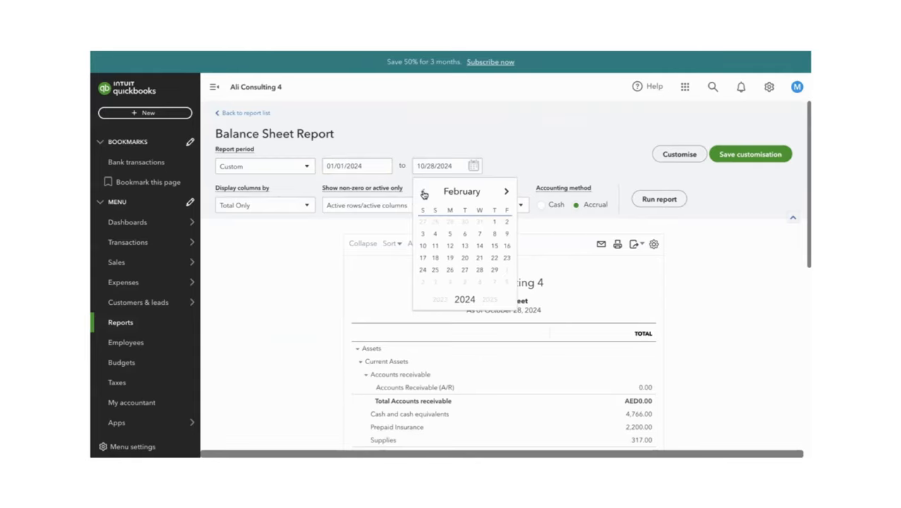
{"action": "left_click", "coordinate": [424, 194]}
{"action": "left_click", "coordinate": [479, 270]}
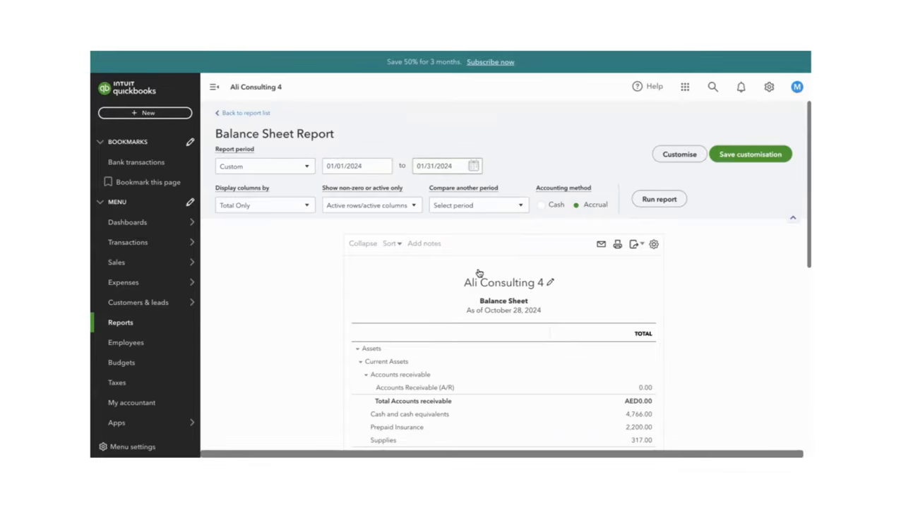
{"action": "left_click", "coordinate": [653, 202]}
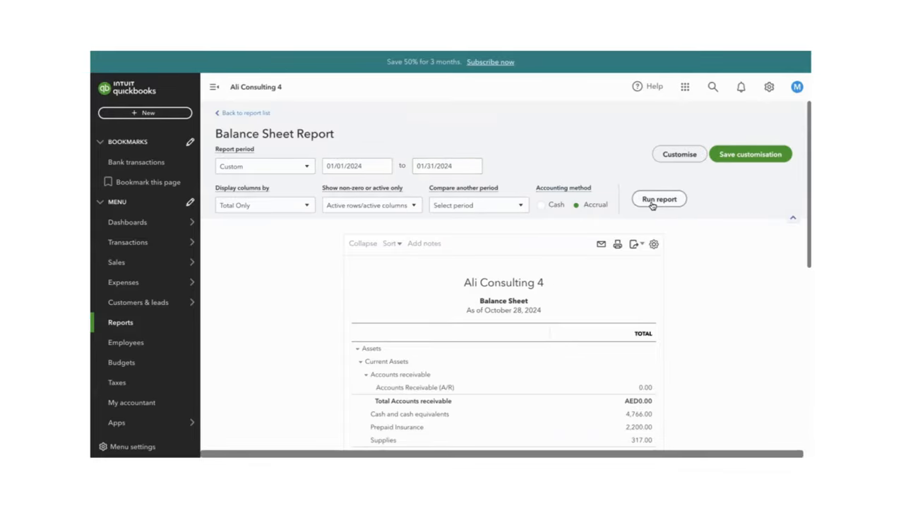
Look over the January 31, 2024 balance sheet, export it as a PDF in portrait orientation, and close the export dialog
{"action": "scroll", "coordinate": [652, 205], "scroll_direction": "down", "scroll_amount": 2}
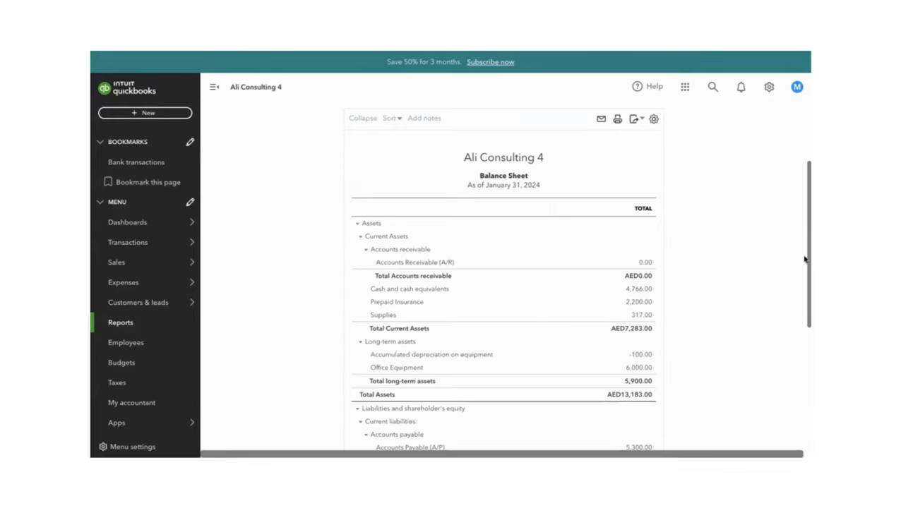
{"action": "left_click_drag", "start_coordinate": [804, 269], "coordinate": [777, 192]}
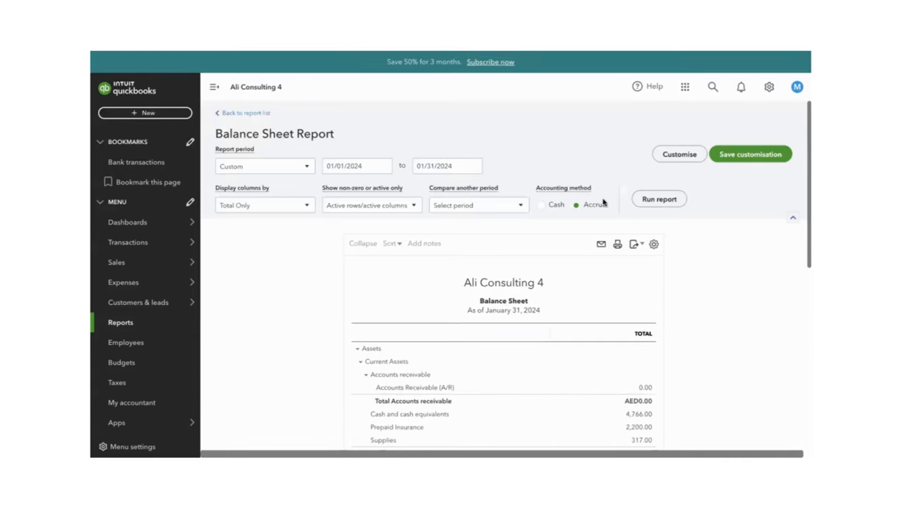
{"action": "left_click", "coordinate": [634, 244]}
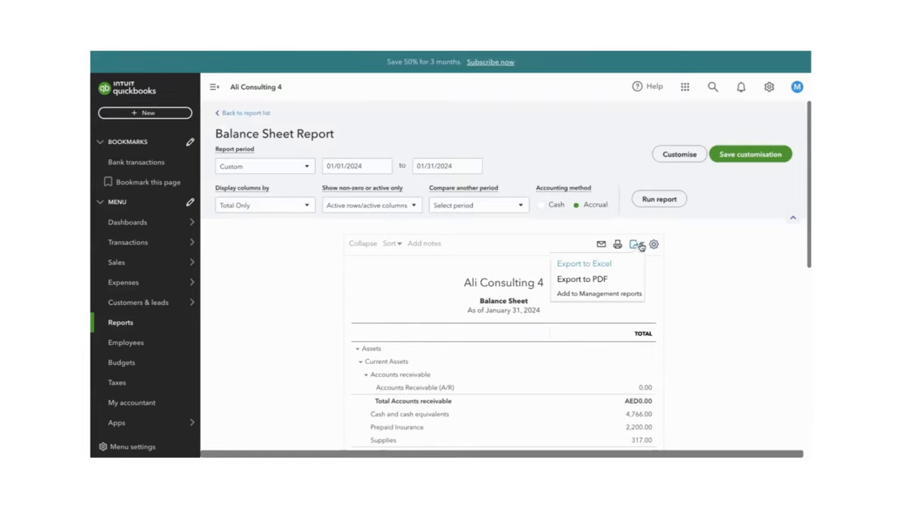
{"action": "left_click", "coordinate": [585, 280]}
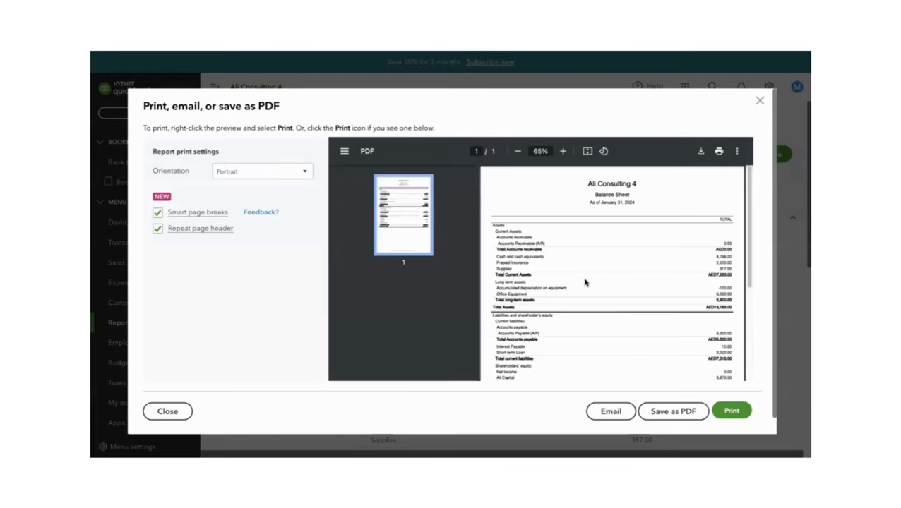
{"action": "left_click", "coordinate": [674, 412]}
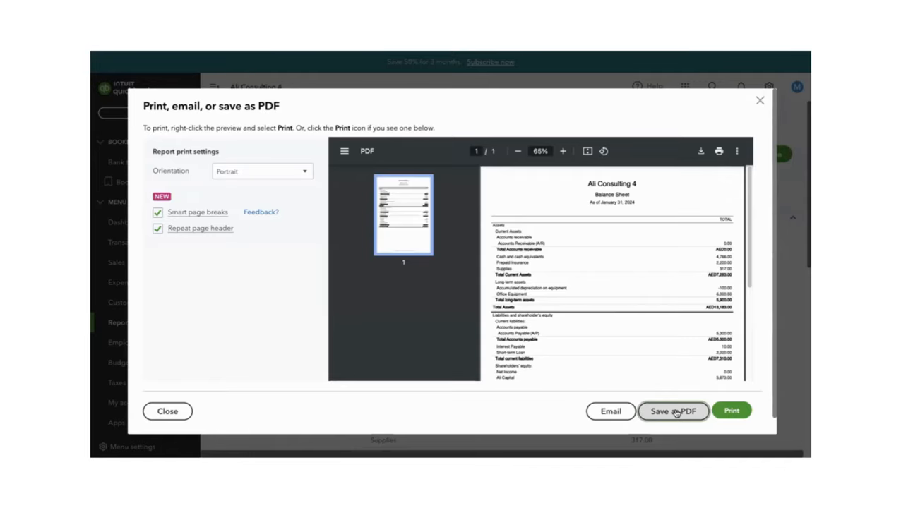
{"action": "left_click", "coordinate": [164, 411]}
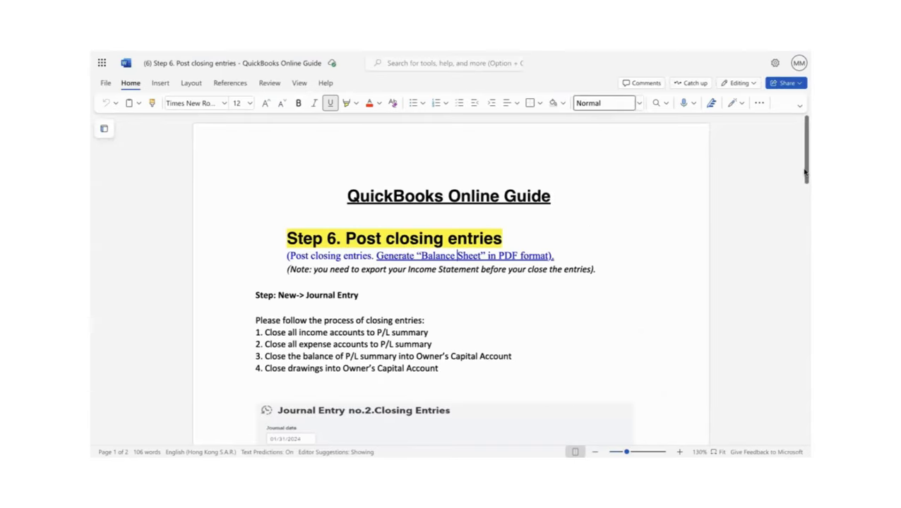
Read the Step 6 guide document through to the completion message on its second page
{"action": "left_click_drag", "start_coordinate": [804, 172], "coordinate": [791, 326]}
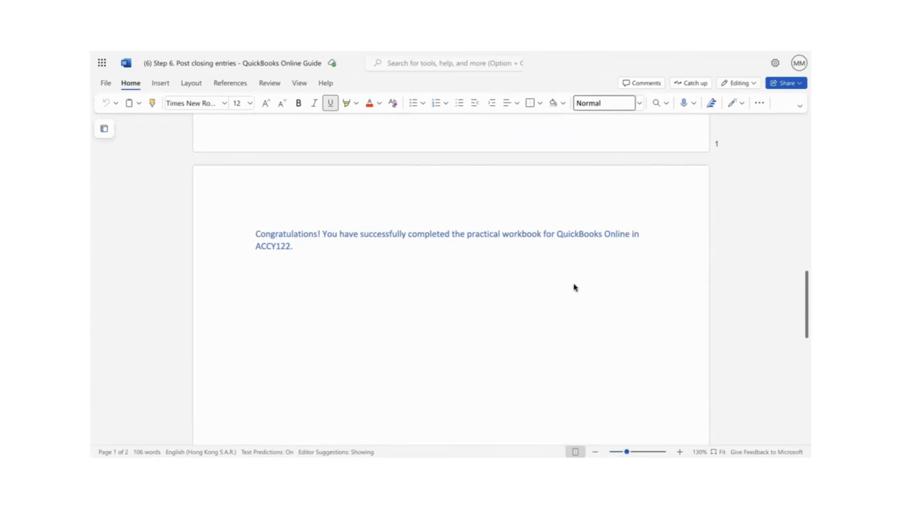
{"action": "left_click", "coordinate": [436, 233]}
{"action": "left_click_drag", "start_coordinate": [423, 237], "coordinate": [543, 237]}
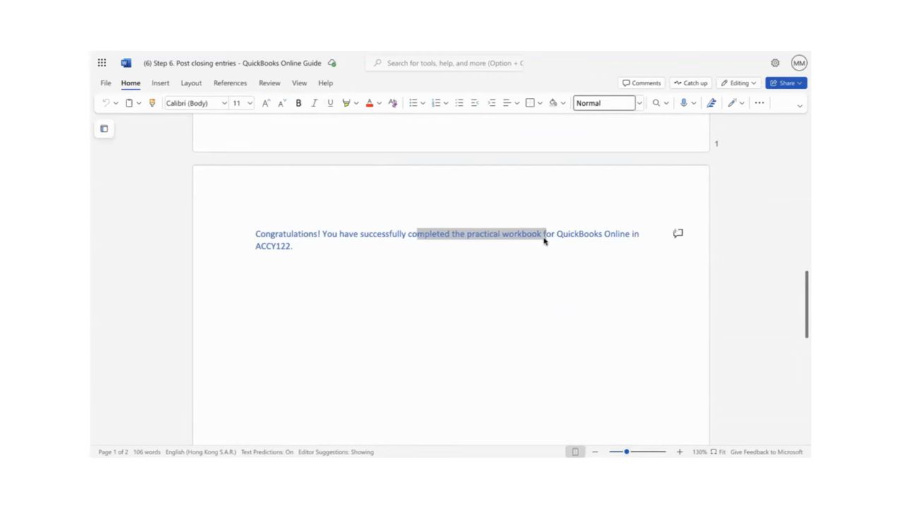
{"action": "left_click", "coordinate": [572, 270]}
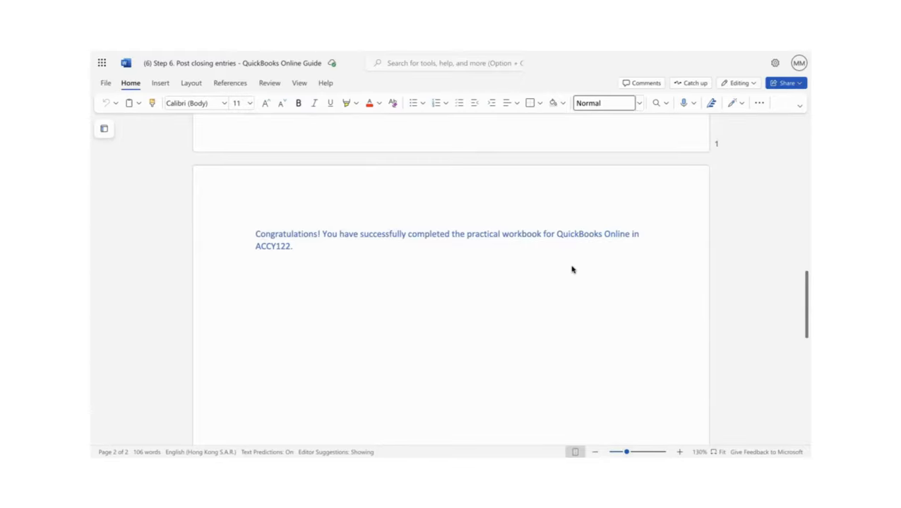
Switch to the Accy122 QuickBooks Guide folder in OneDrive and look over the step guide documents
{"action": "left_click", "coordinate": [304, 24]}
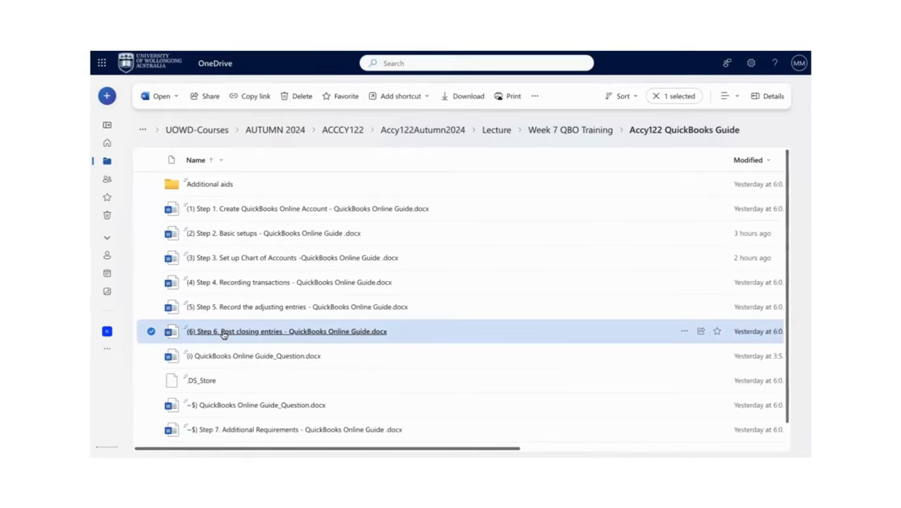
{"action": "mouse_move", "coordinate": [224, 334]}
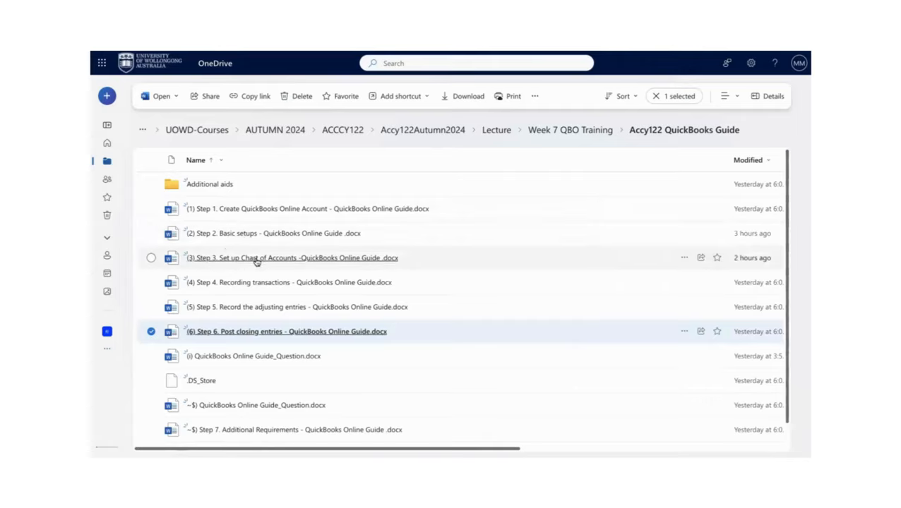
{"action": "mouse_move", "coordinate": [274, 261]}
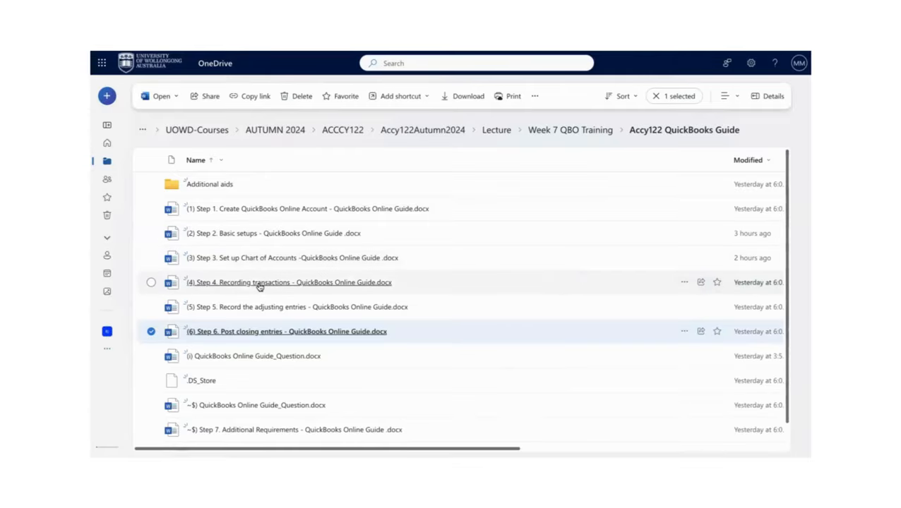
{"action": "mouse_move", "coordinate": [259, 286]}
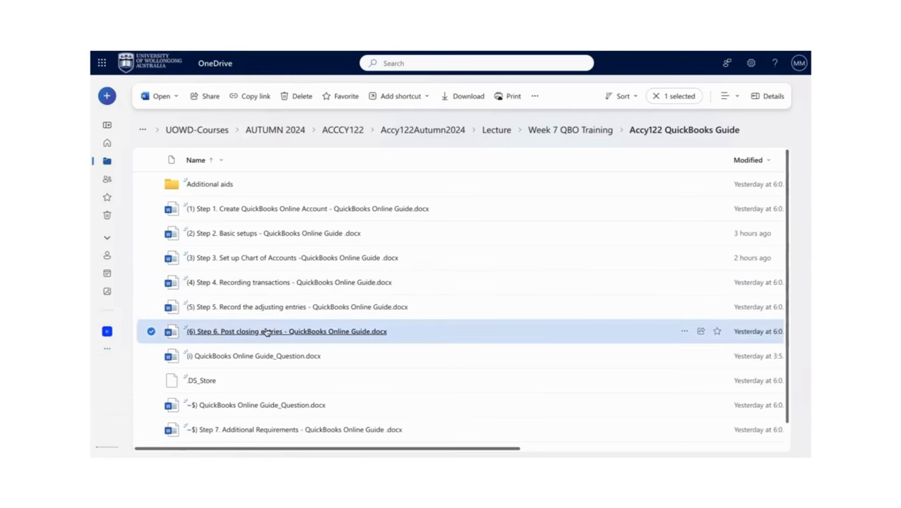
{"action": "mouse_move", "coordinate": [266, 333]}
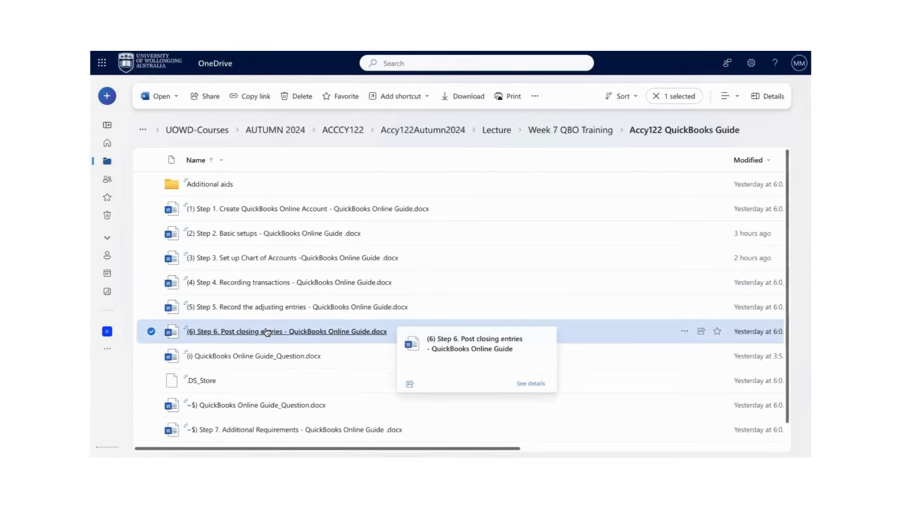